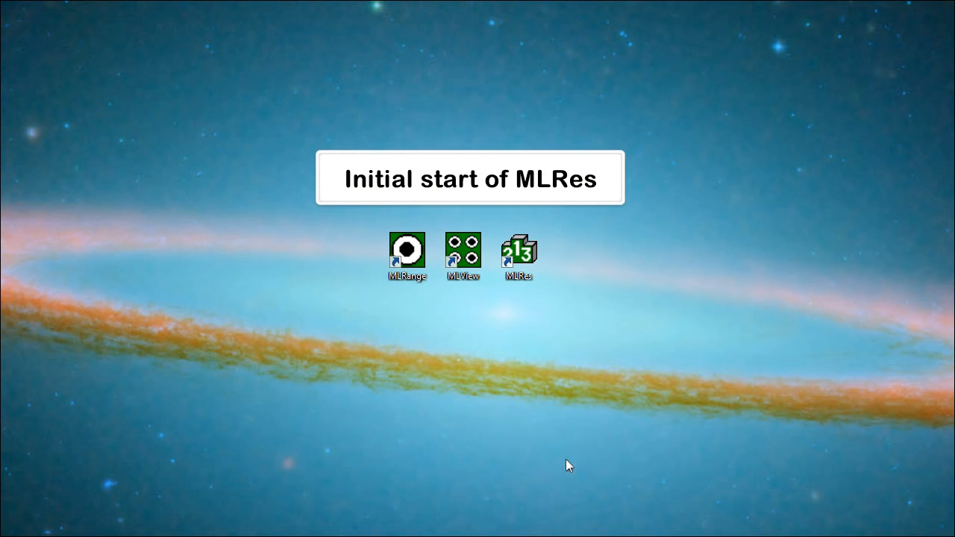
# Start MLRes from the desktop and import the standard shooting organisations.
pyautogui.doubleClick(519, 252)
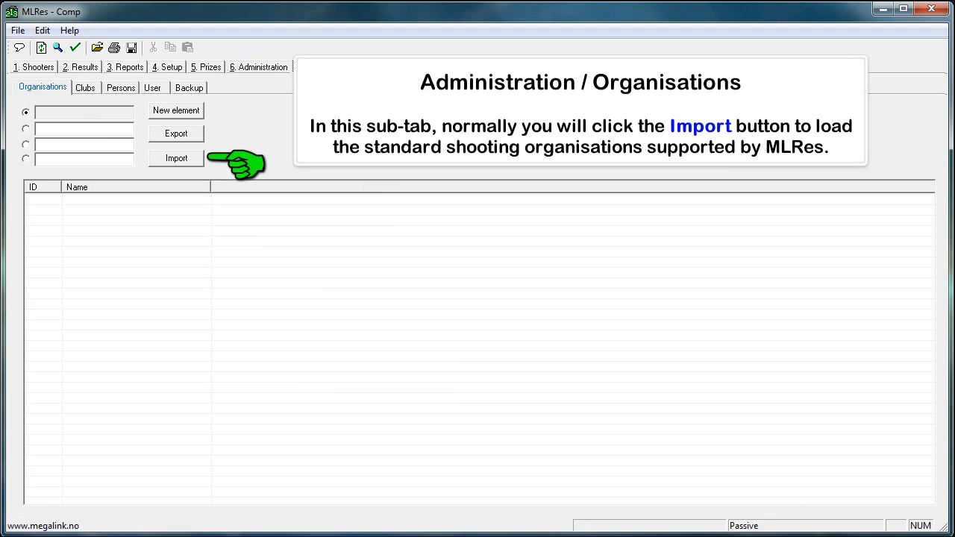
pyautogui.click(177, 158)
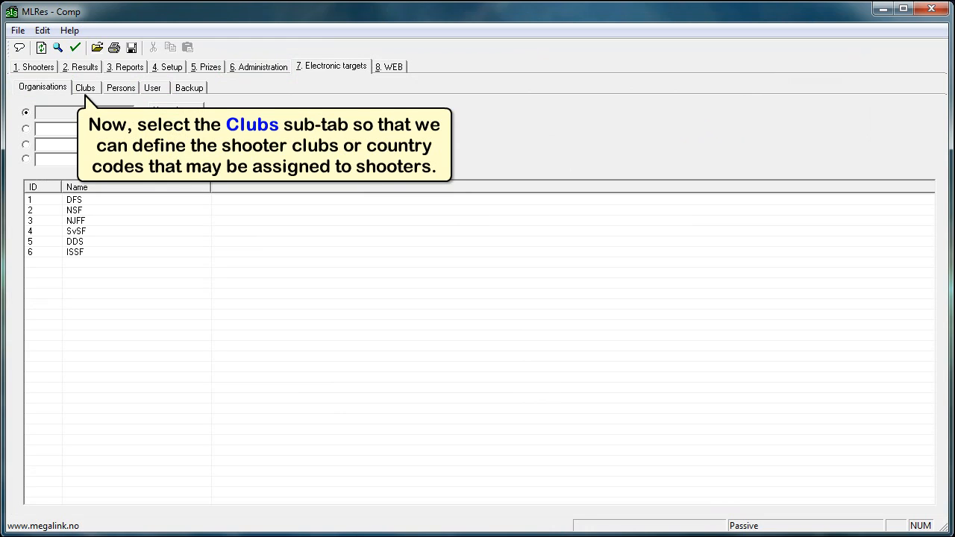
# Define a new club for the ISSF organisation with club number 1001 and the name USA.
pyautogui.click(85, 88)
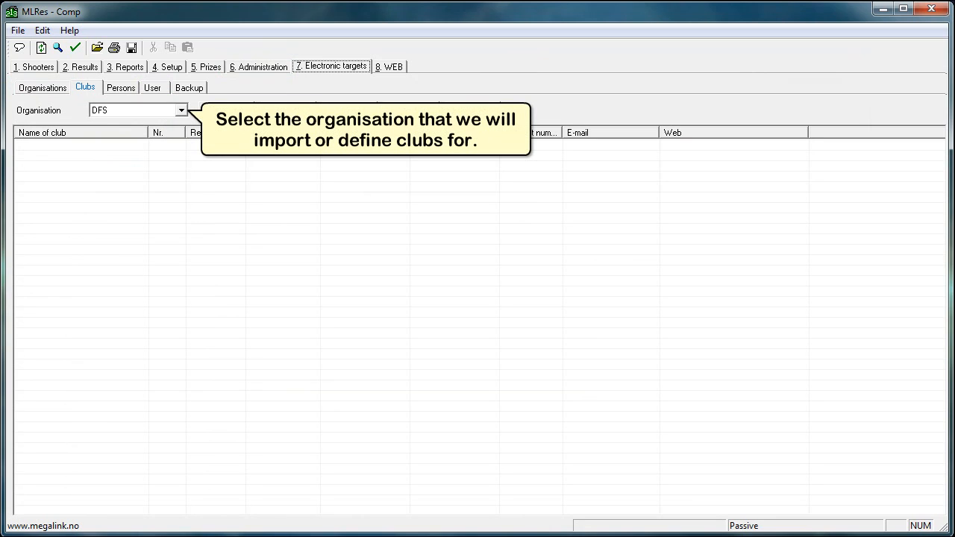
pyautogui.click(181, 110)
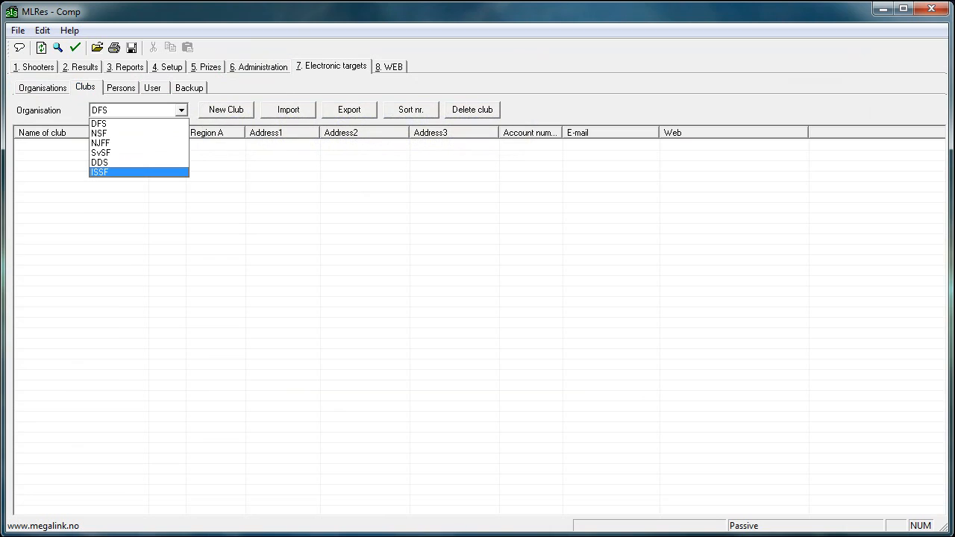
pyautogui.click(120, 172)
pyautogui.click(226, 111)
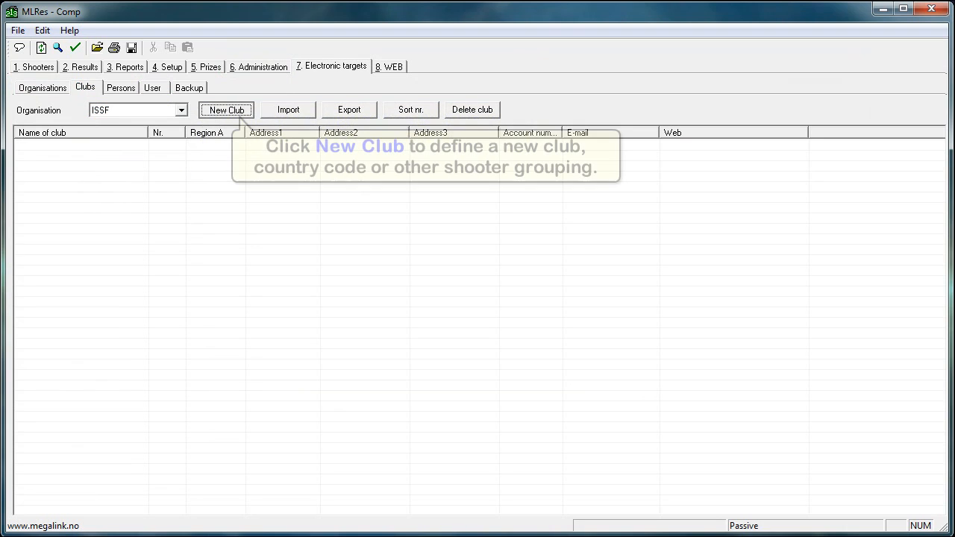
pyautogui.click(237, 114)
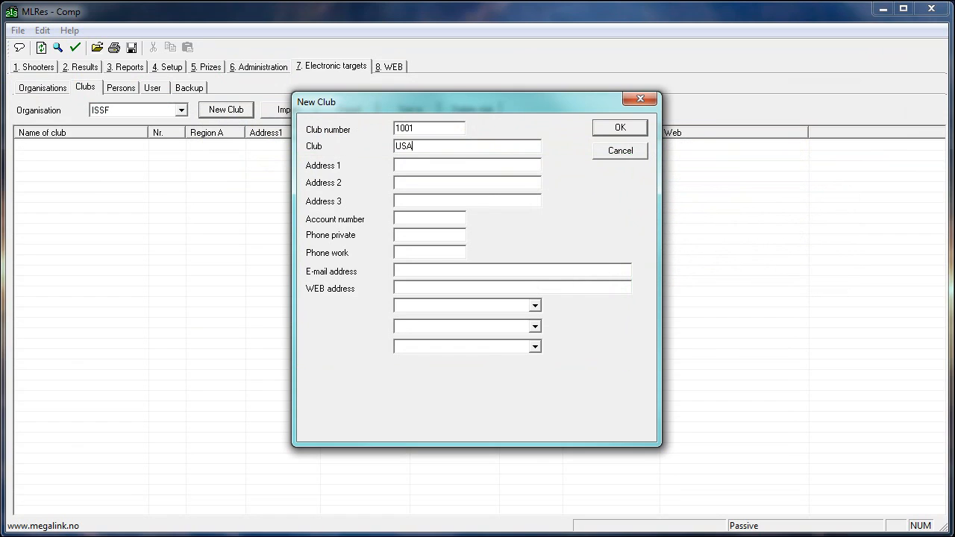
pyautogui.press('Return')
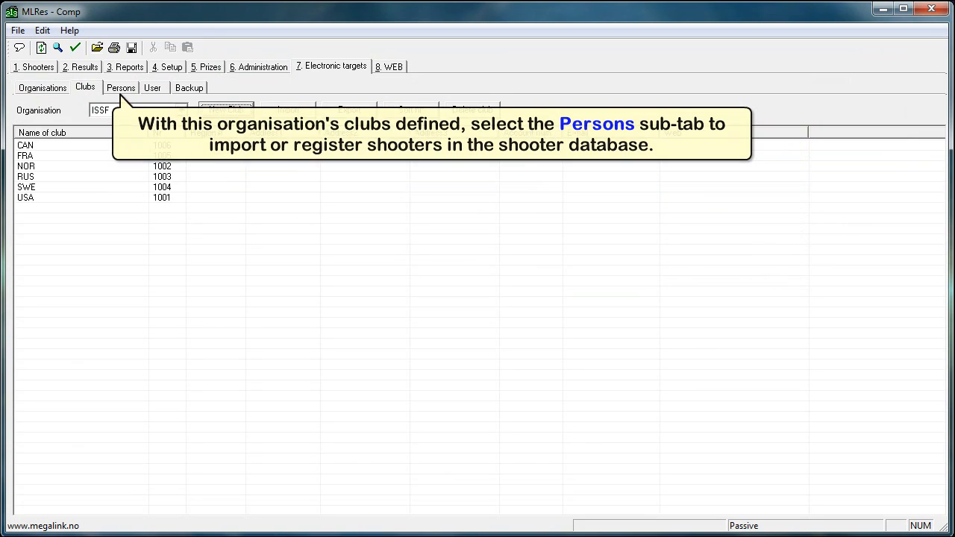
# Show the registered persons for the ISSF organisation in the shooter database.
pyautogui.click(120, 95)
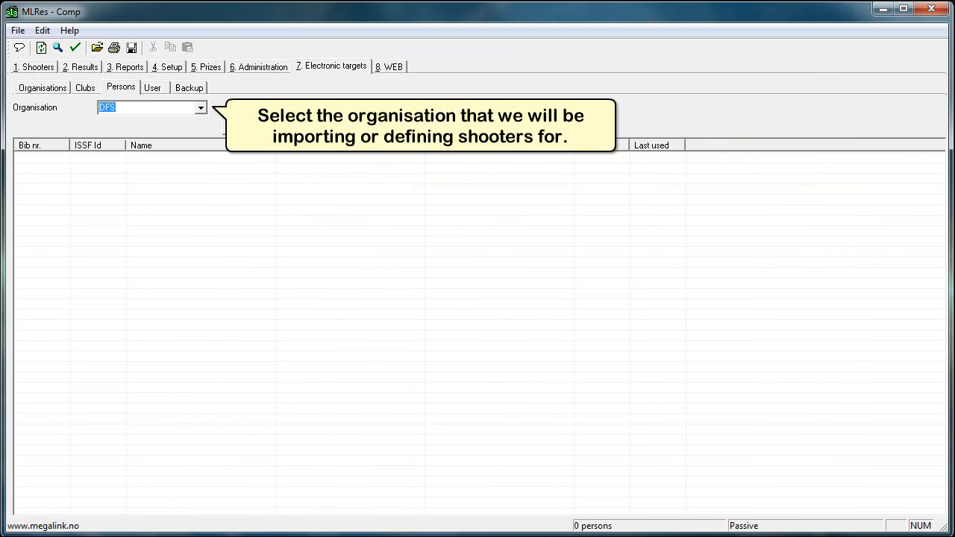
pyautogui.click(201, 108)
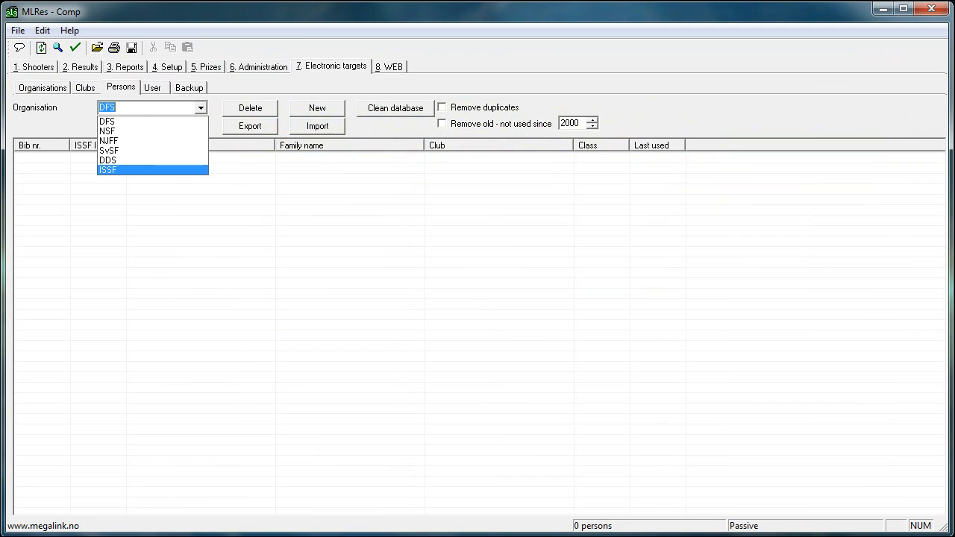
pyautogui.click(128, 170)
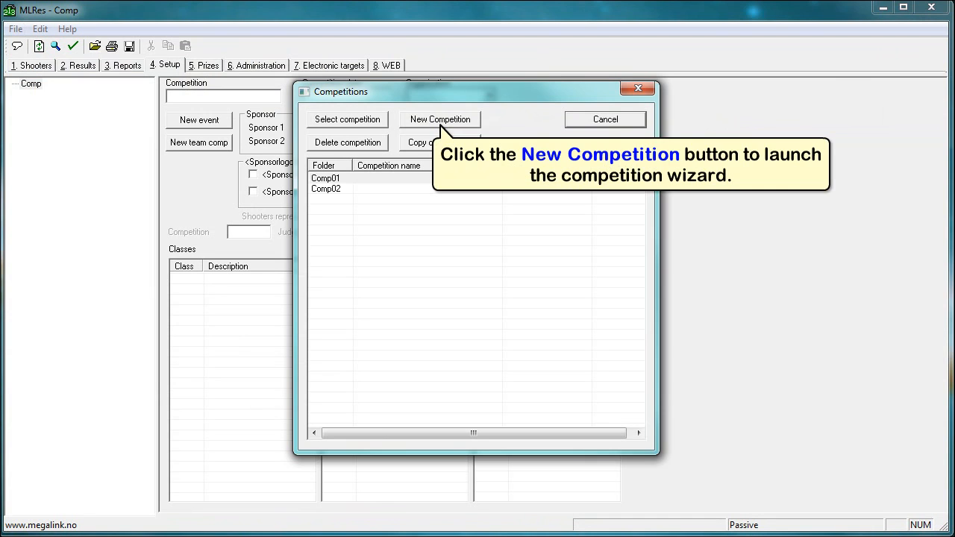
# Create a new competition named My Competition for the ISSF organisation with 2 events.
pyautogui.click(440, 120)
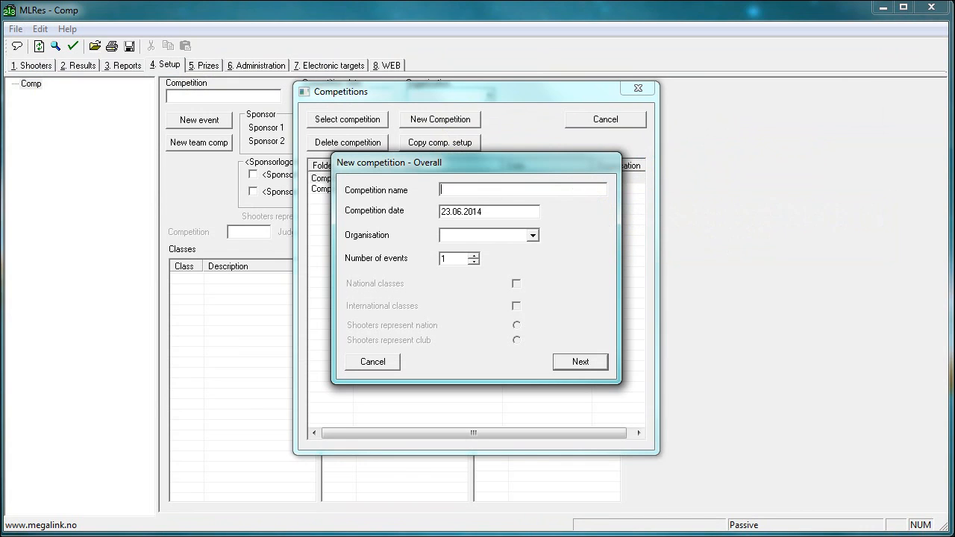
pyautogui.write('My Competition')
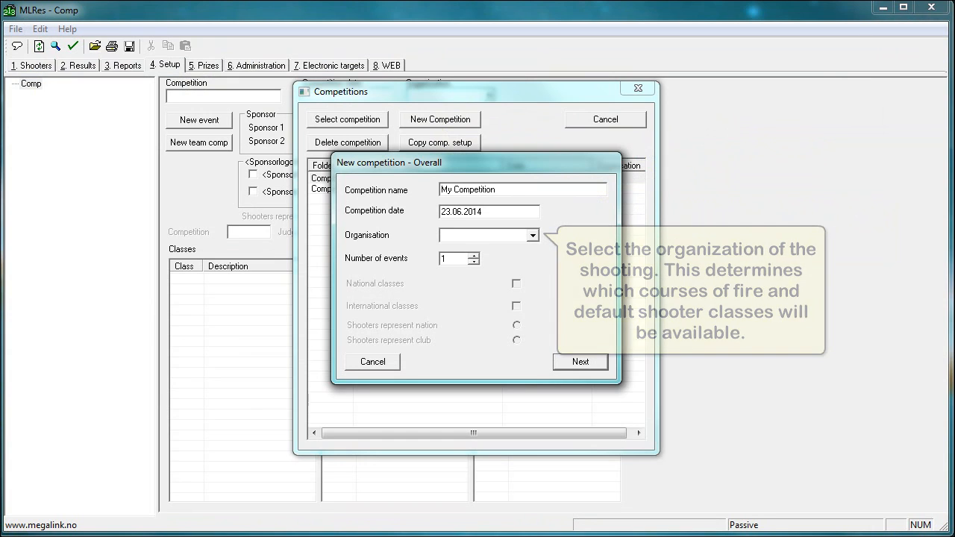
pyautogui.click(533, 236)
pyautogui.click(478, 297)
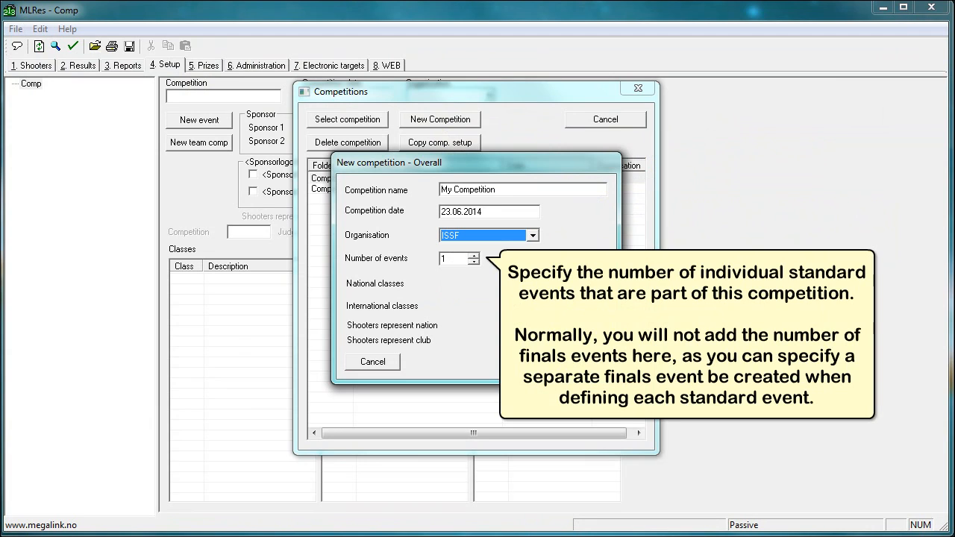
pyautogui.click(474, 255)
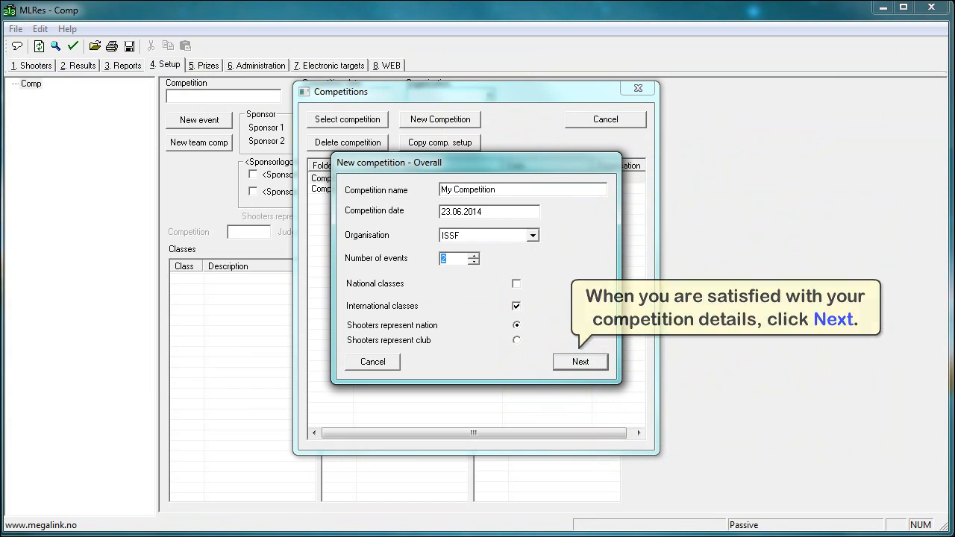
pyautogui.press('Return')
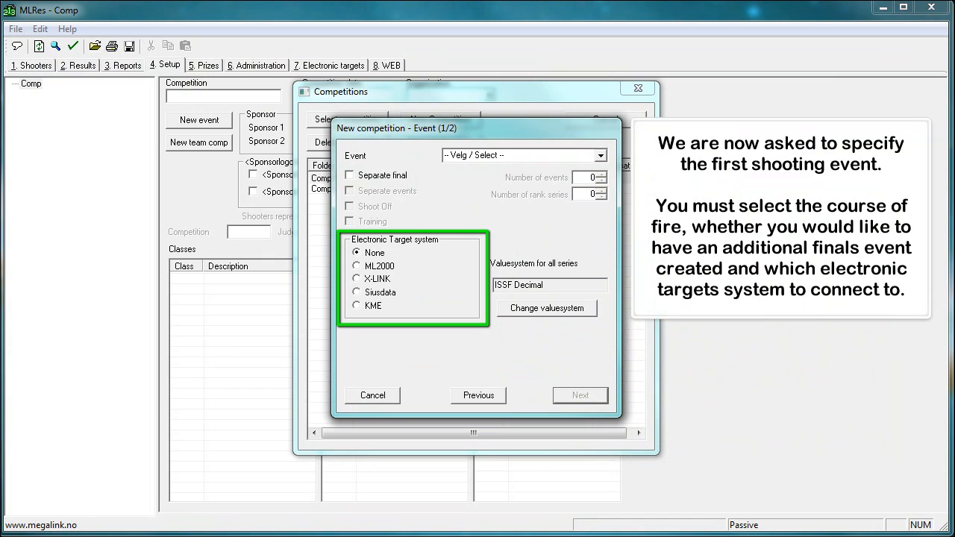
# Define the first event as 60 shot (50m/300m) with a separate final on ML2000, and restrict the 10m (Air rifle/pistol) event to Rifle.
pyautogui.click(601, 155)
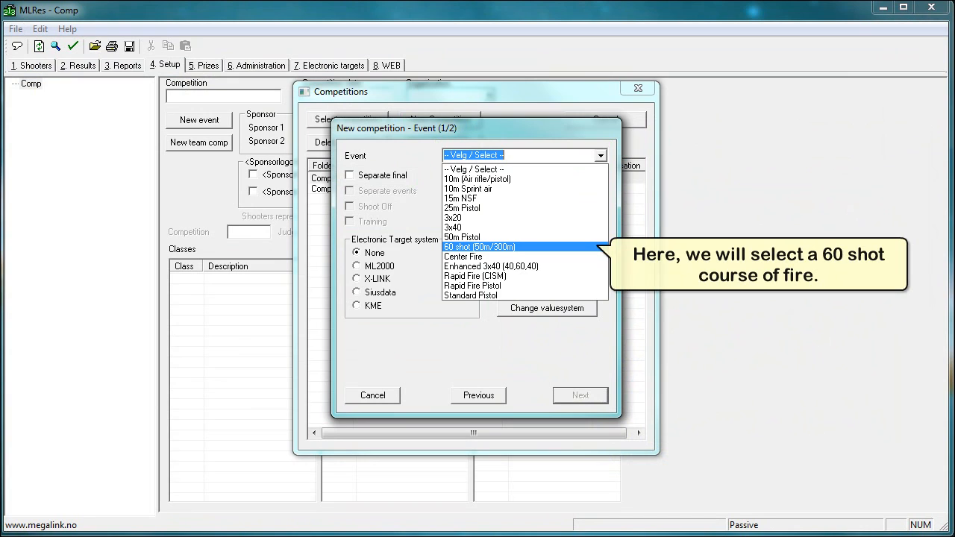
pyautogui.click(480, 247)
pyautogui.click(357, 266)
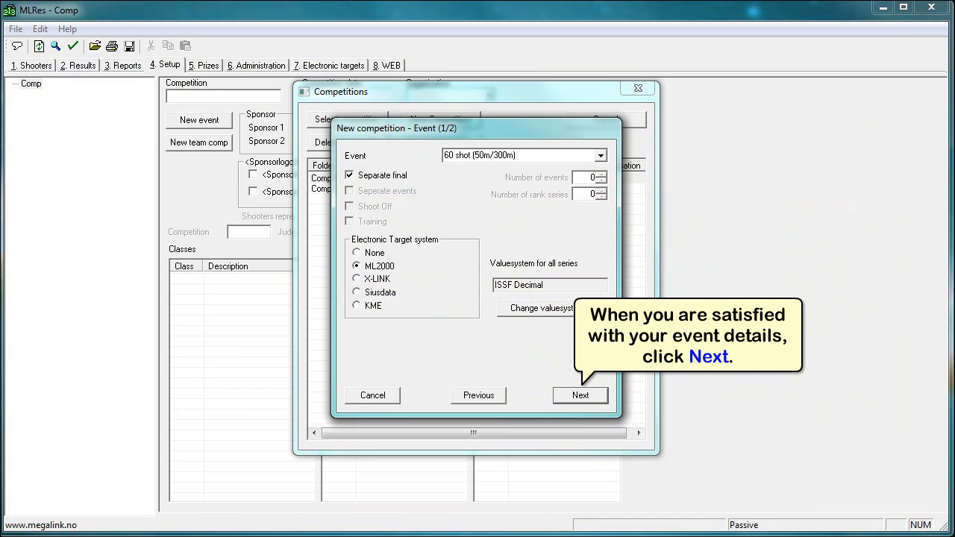
pyautogui.click(581, 396)
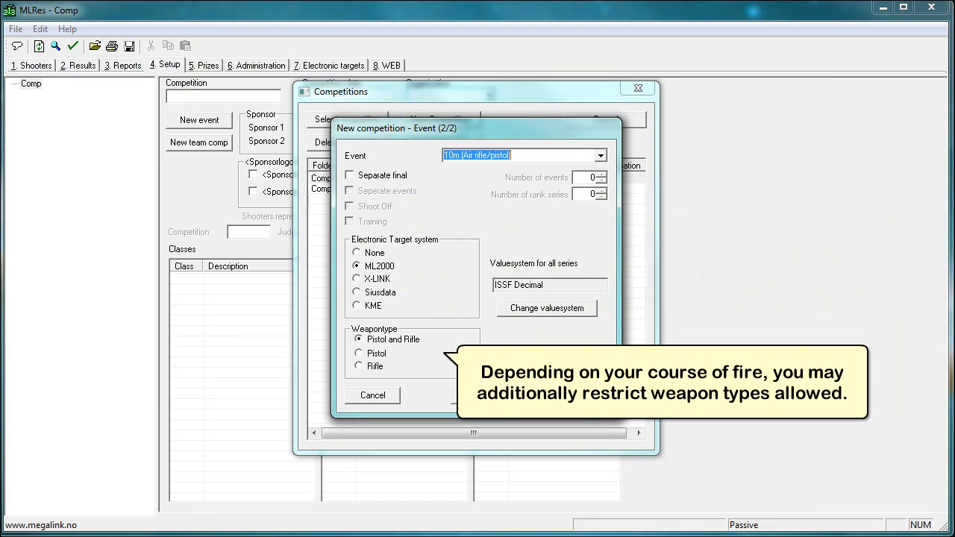
pyautogui.click(359, 367)
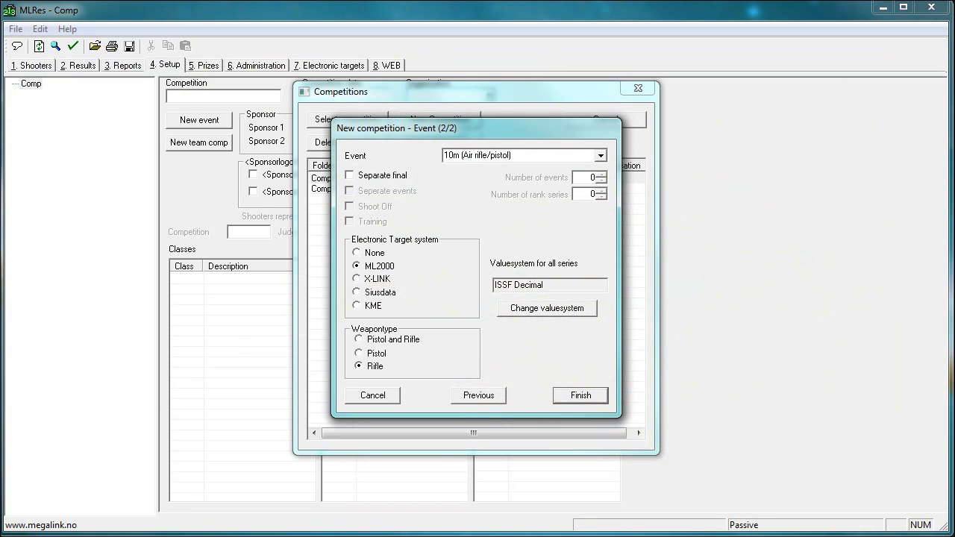
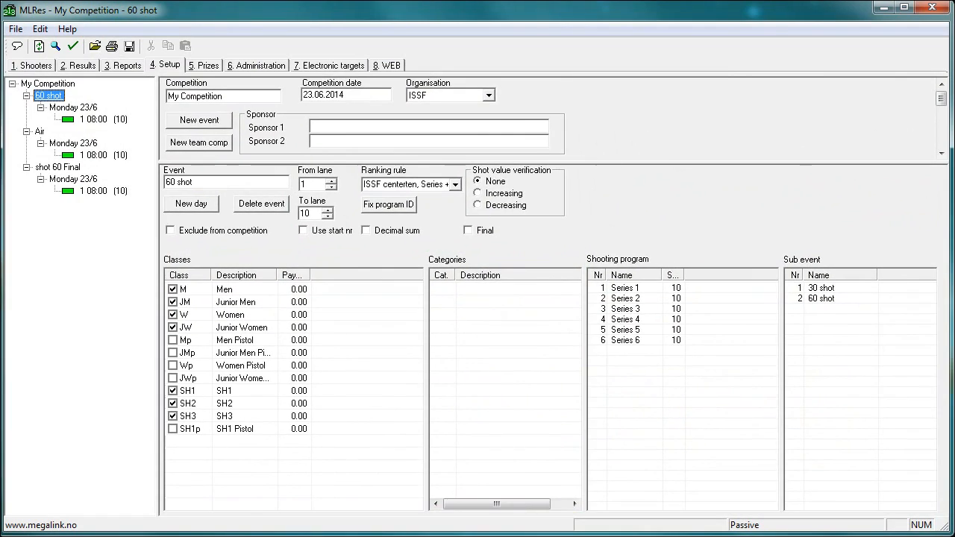
# Review the 60 shot day and relay settings and delay the shot 60 Final relay to 09:30.
pyautogui.click(73, 108)
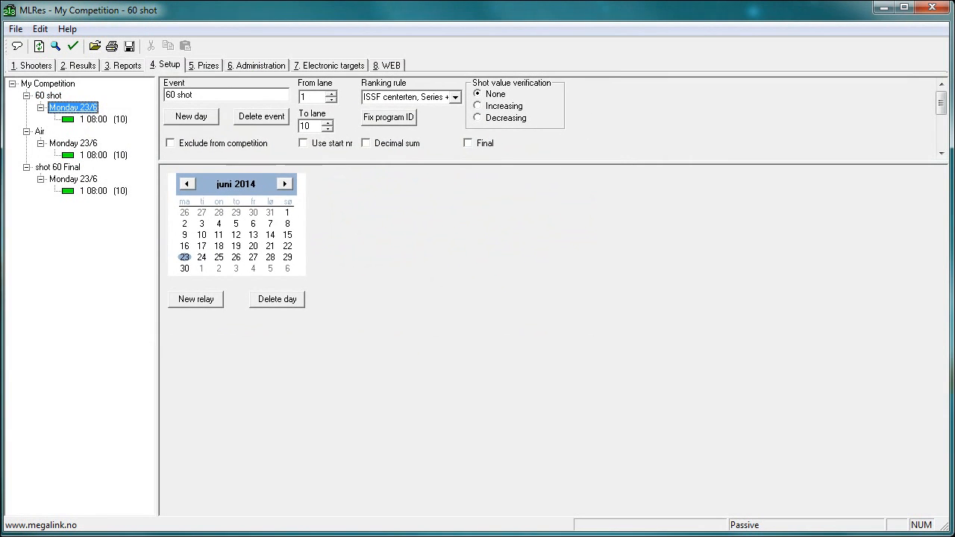
pyautogui.click(102, 120)
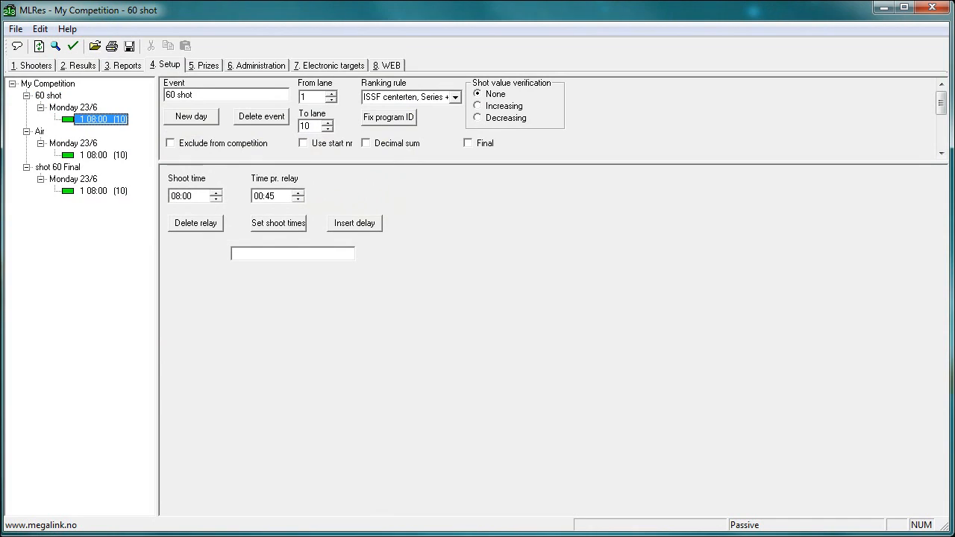
pyautogui.click(102, 192)
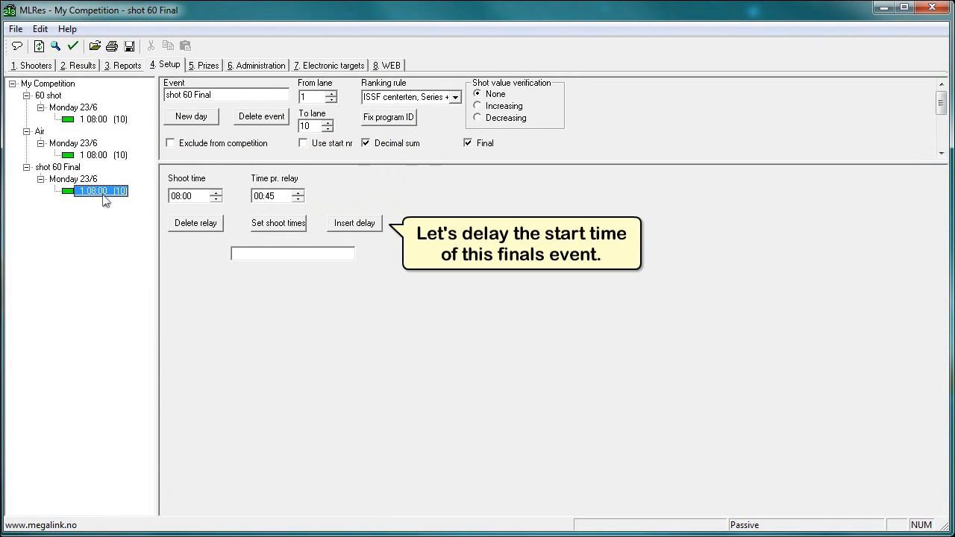
pyautogui.click(352, 223)
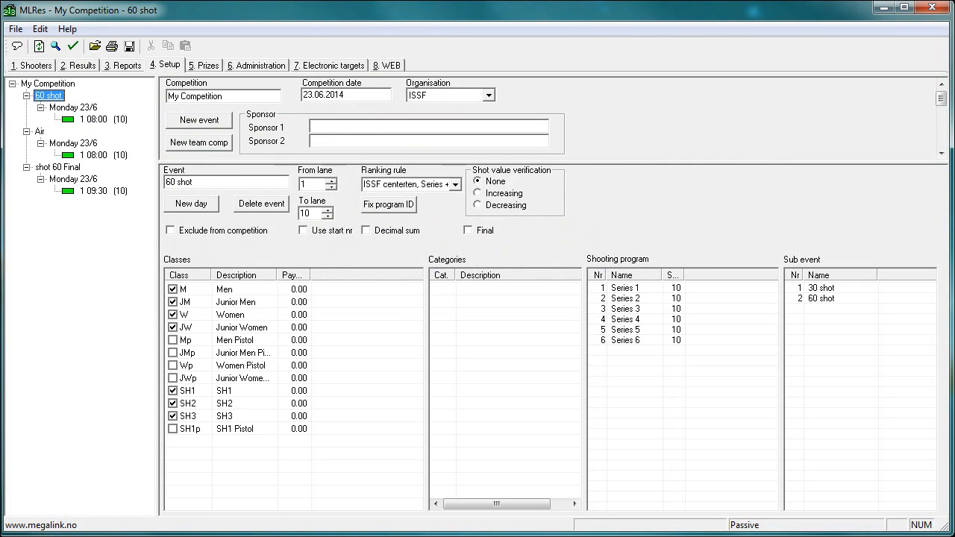
# Review the electronic target event IDs of all three events and activate exchange for this competition.
pyautogui.hotkey('alt', '7')
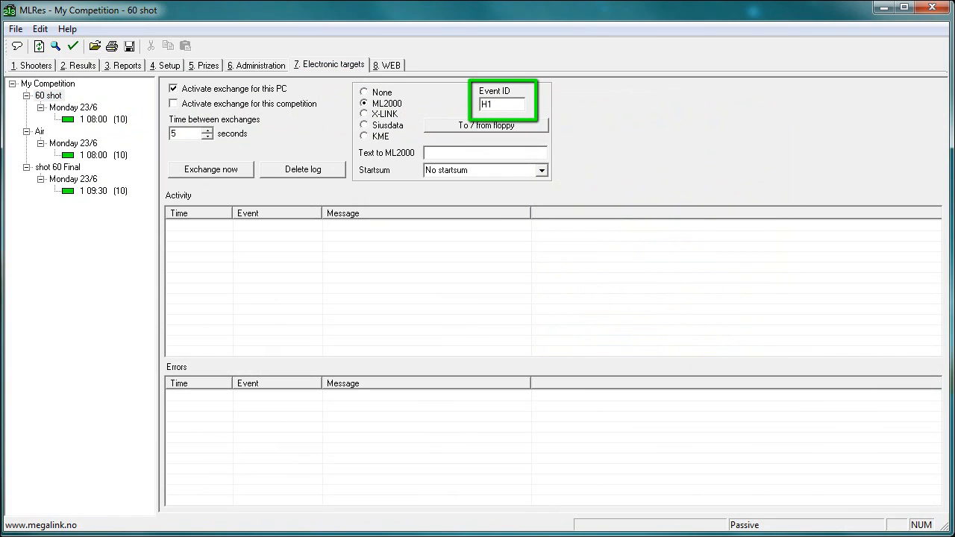
pyautogui.click(40, 132)
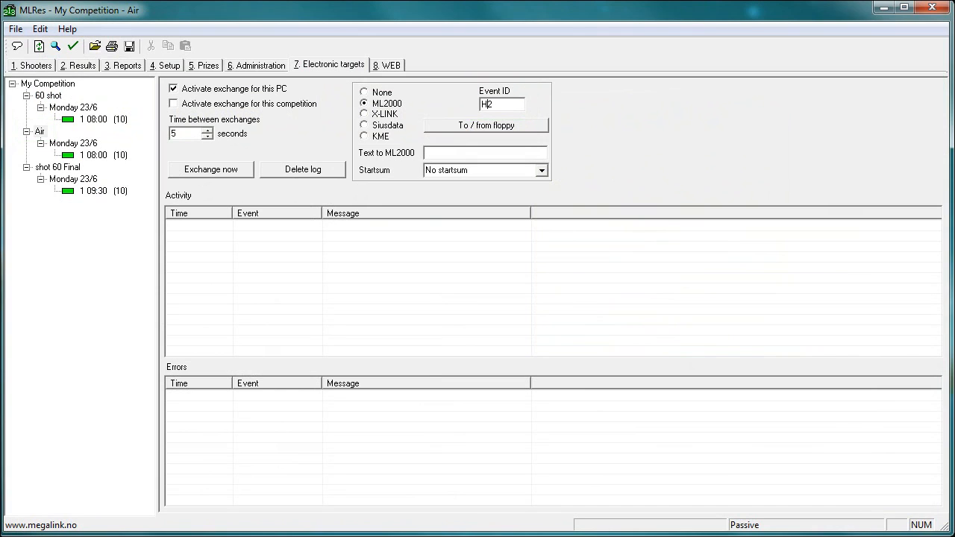
pyautogui.click(57, 168)
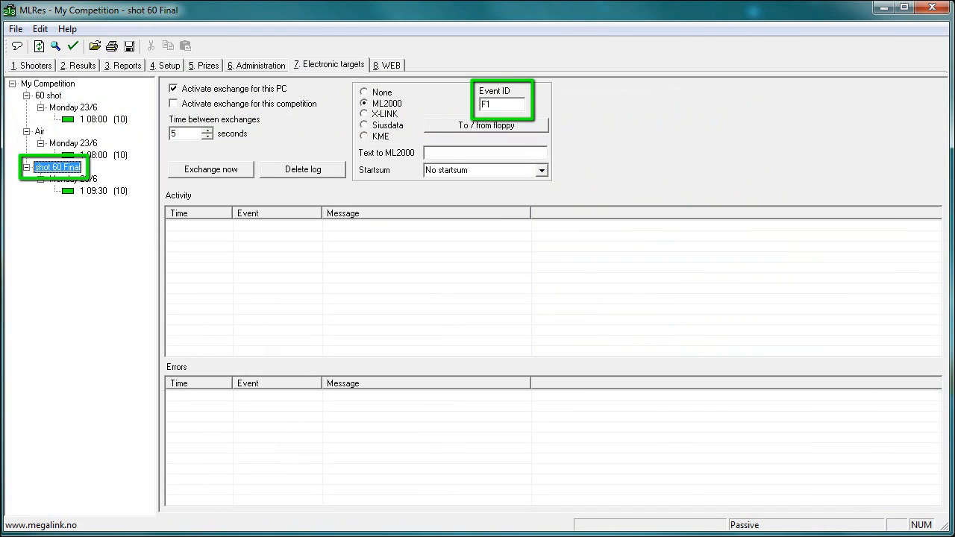
pyautogui.click(49, 96)
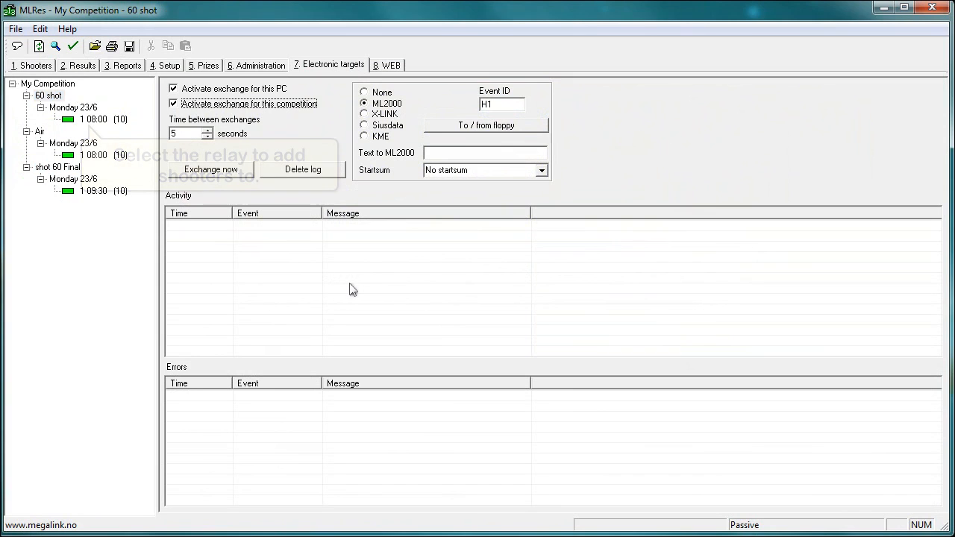
# Fill lanes 1 to 10 of the 60 shot event's 08:00 relay with shooters from the database.
pyautogui.click(33, 67)
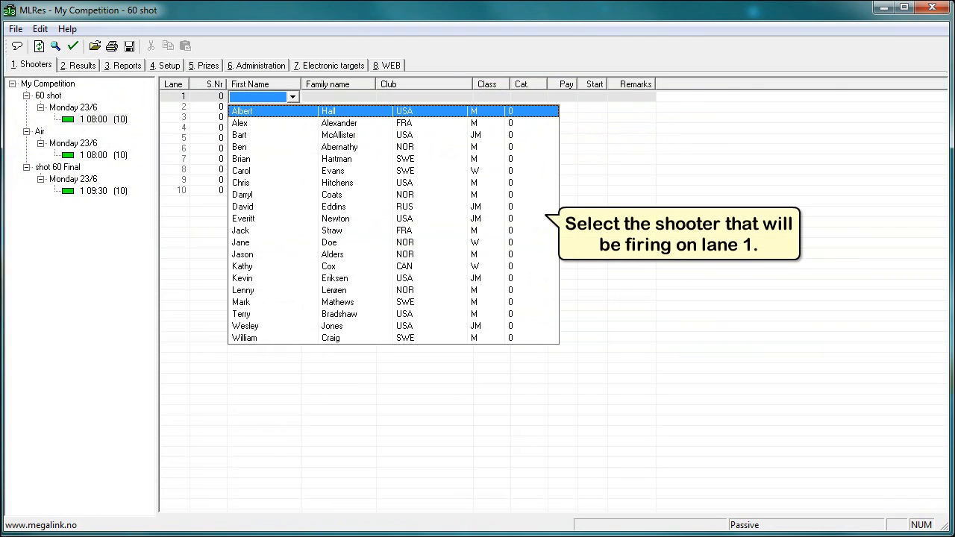
pyautogui.press('Return')
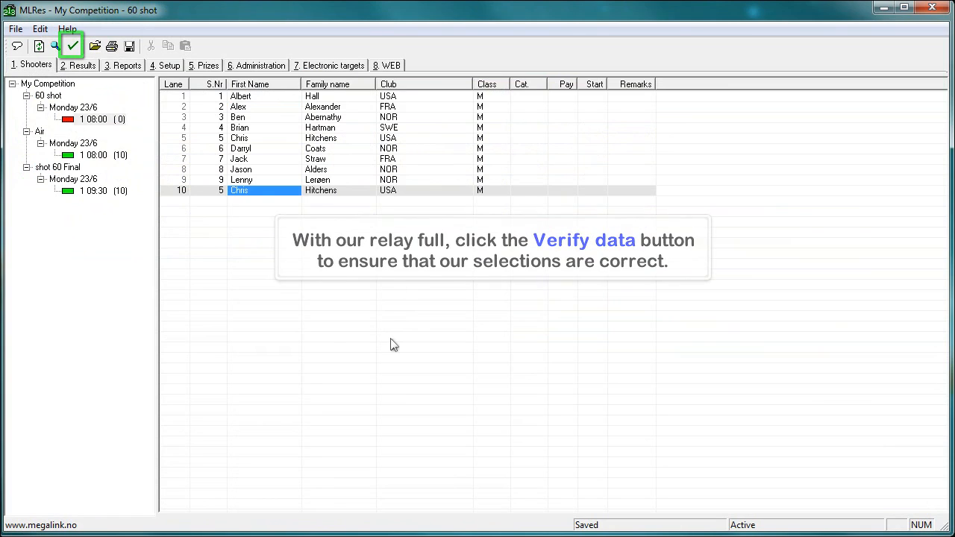
# Verify the competition data with missing results excluded from the report.
pyautogui.click(72, 47)
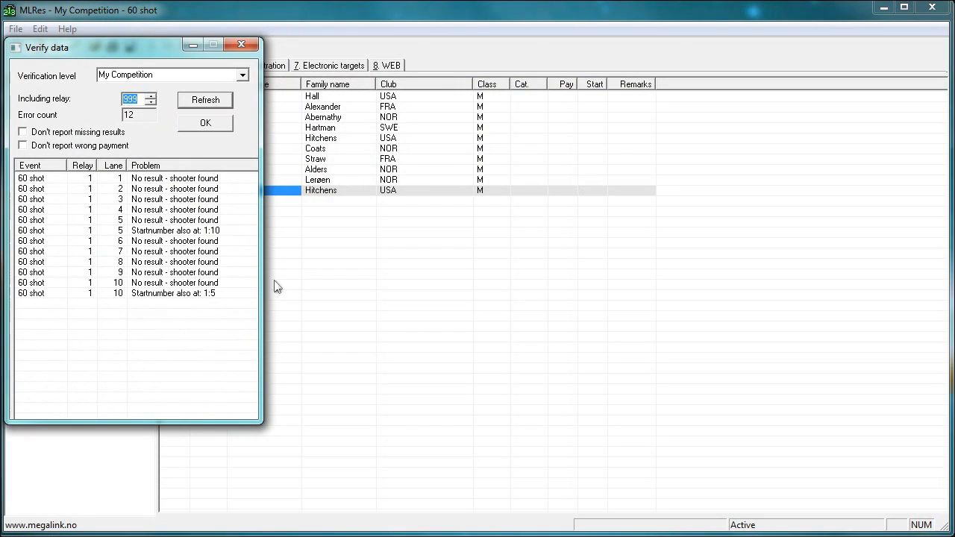
pyautogui.click(22, 132)
pyautogui.click(203, 104)
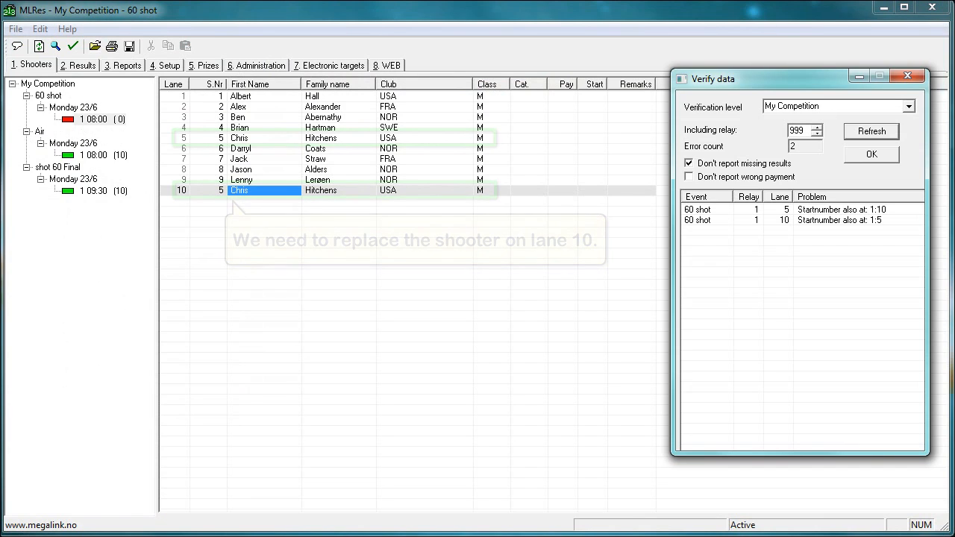
# Replace the duplicate shooter on lane 10 with an unassigned USA class M shooter and close the data verification.
pyautogui.rightClick(247, 192)
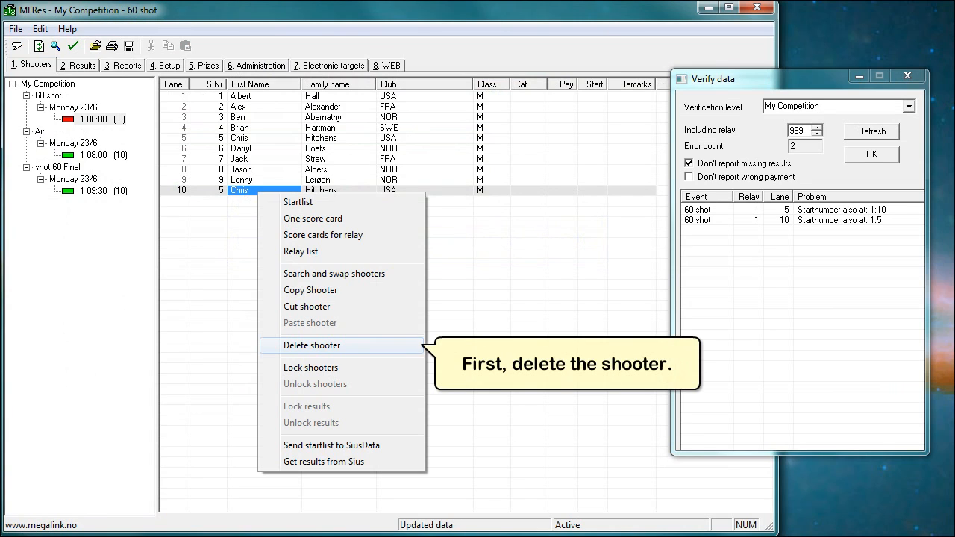
pyautogui.click(312, 346)
pyautogui.doubleClick(258, 191)
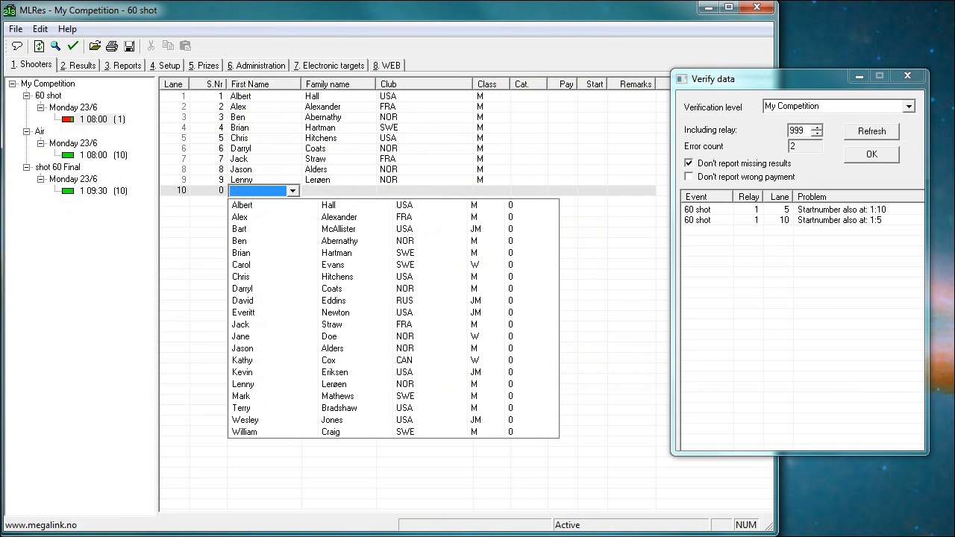
pyautogui.click(242, 407)
pyautogui.click(870, 154)
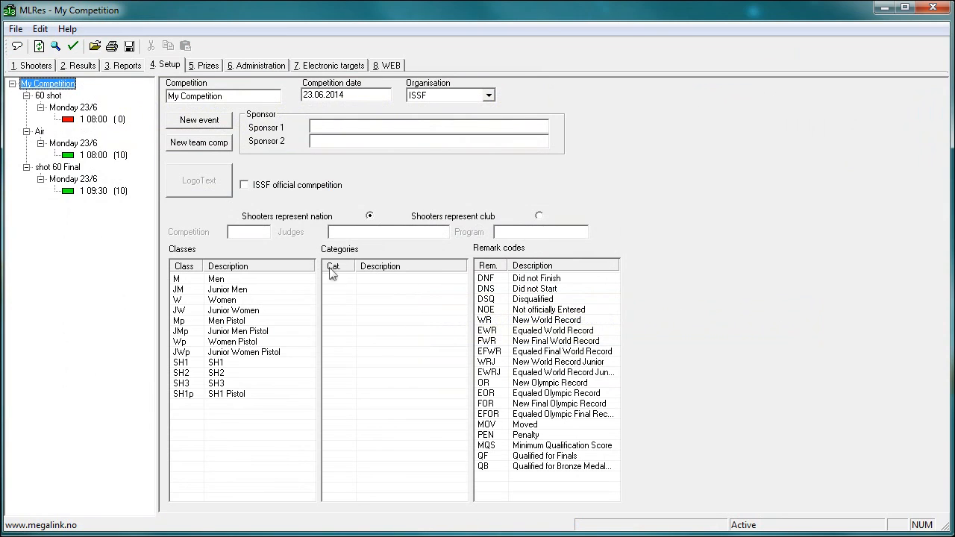
# Add a category L with the description Left Handed and allow it in the Air event.
pyautogui.doubleClick(382, 305)
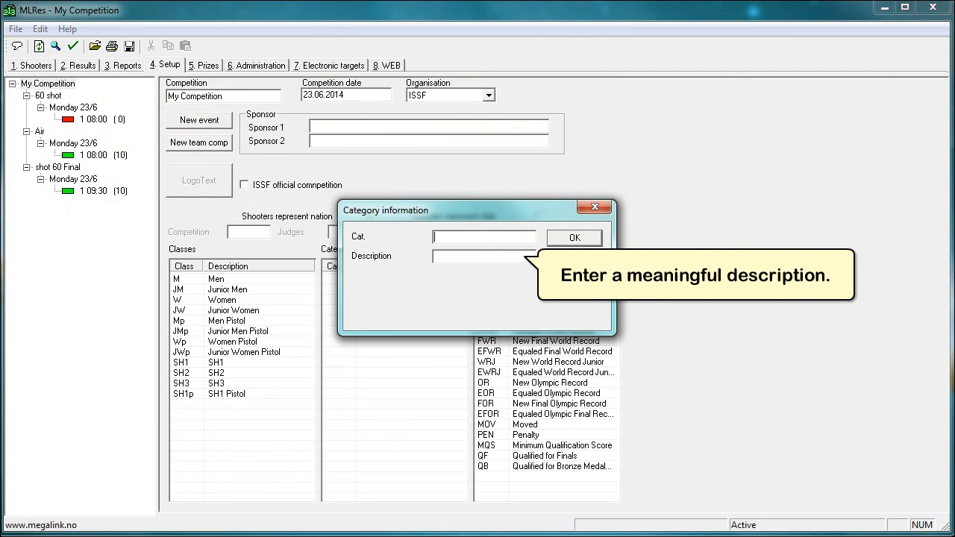
pyautogui.write('L')
pyautogui.press('Tab')
pyautogui.write('Left Handed')
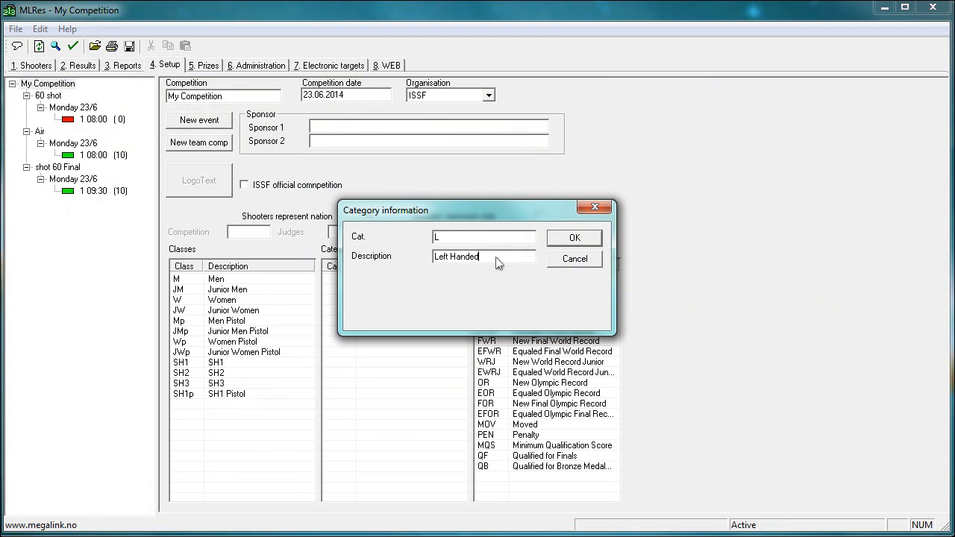
pyautogui.press('Return')
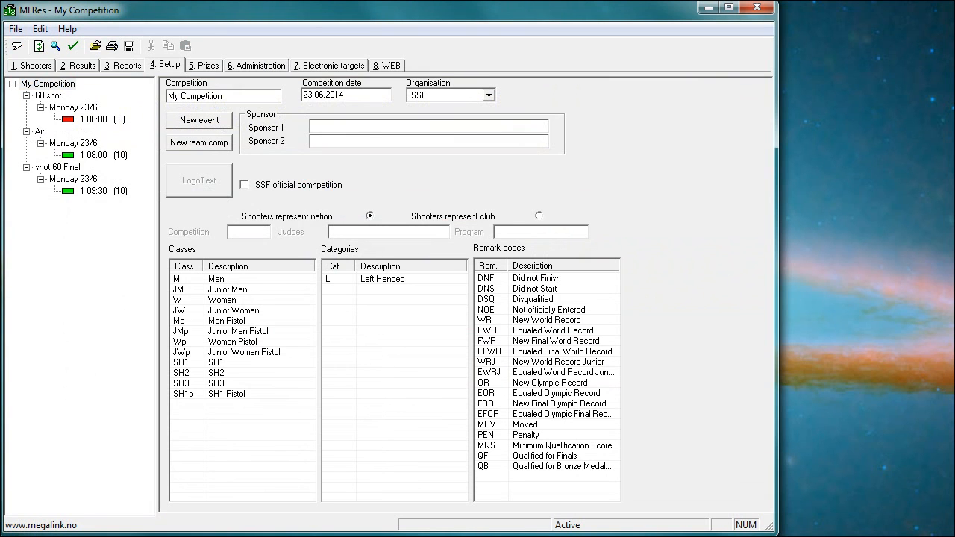
pyautogui.click(40, 131)
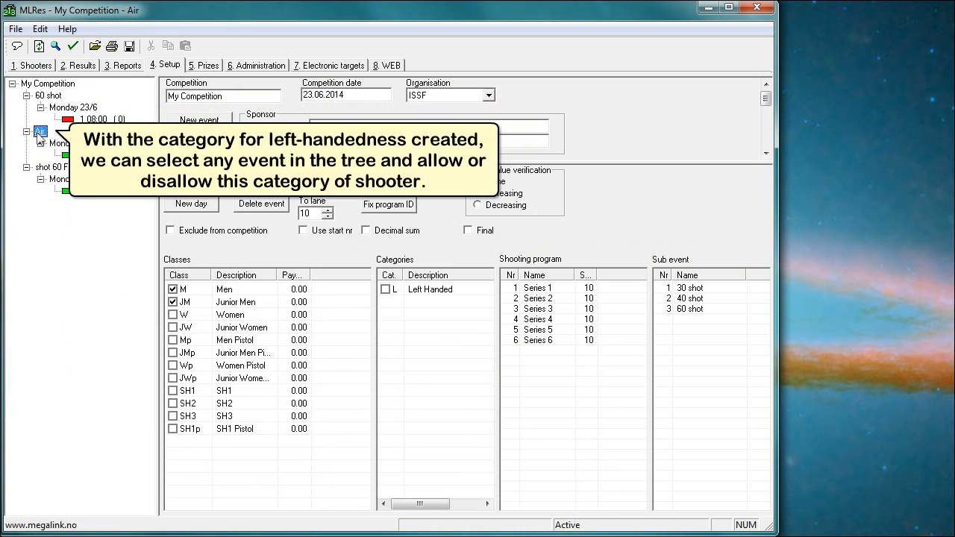
pyautogui.click(385, 288)
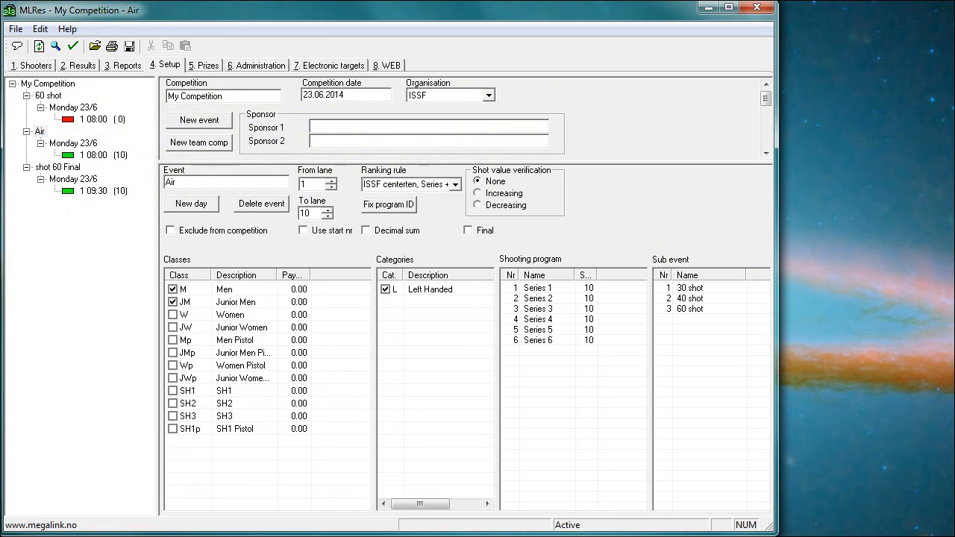
# Lock the shooters in the 08:00 relays of the 60 shot and Air events.
pyautogui.click(102, 155)
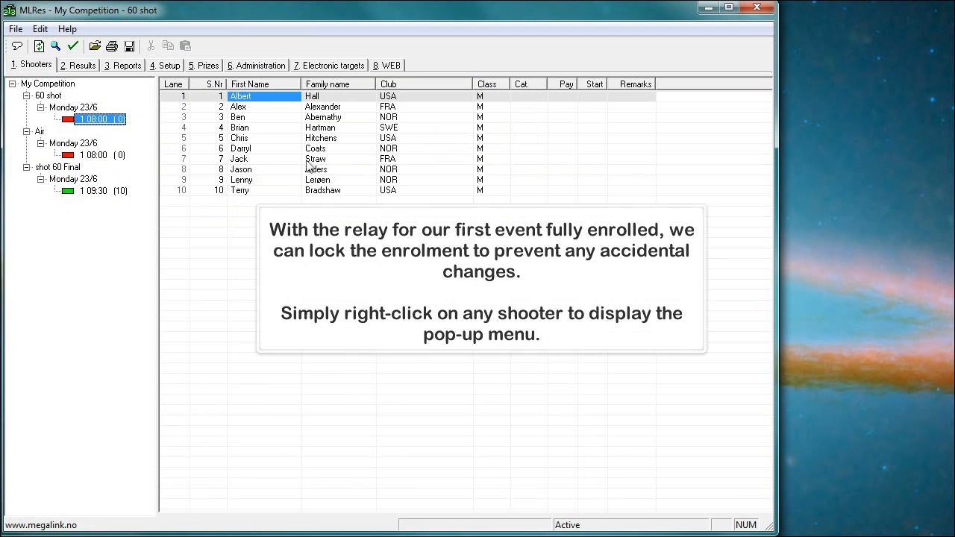
pyautogui.rightClick(248, 118)
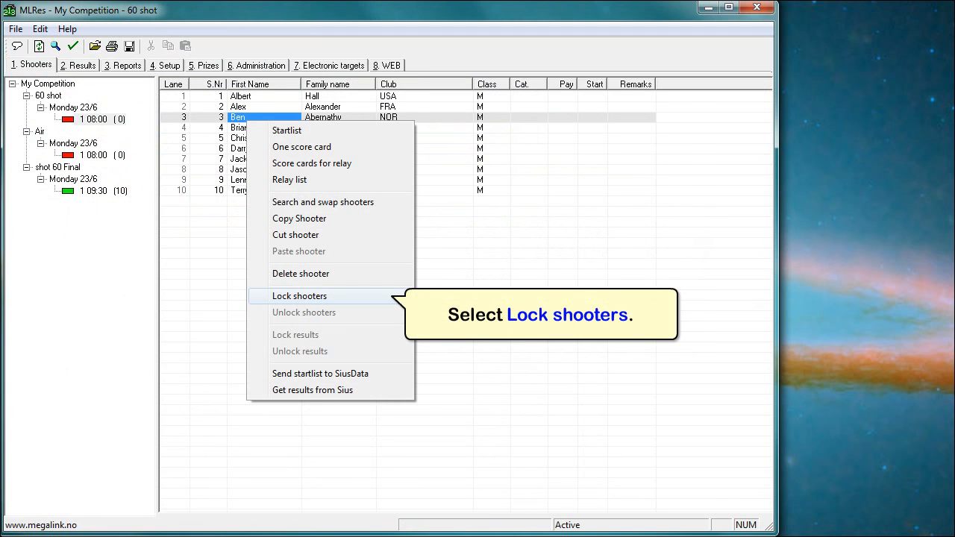
pyautogui.click(300, 297)
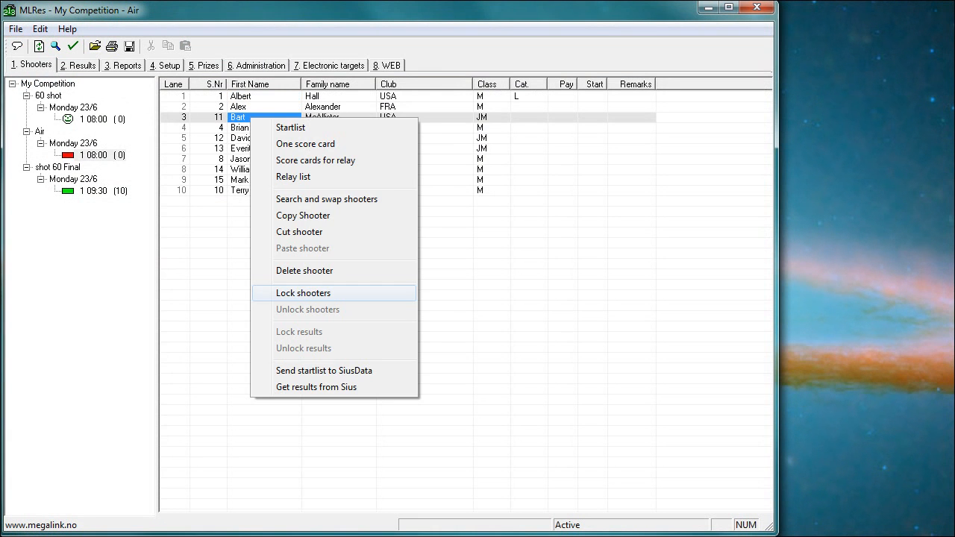
pyautogui.click(303, 293)
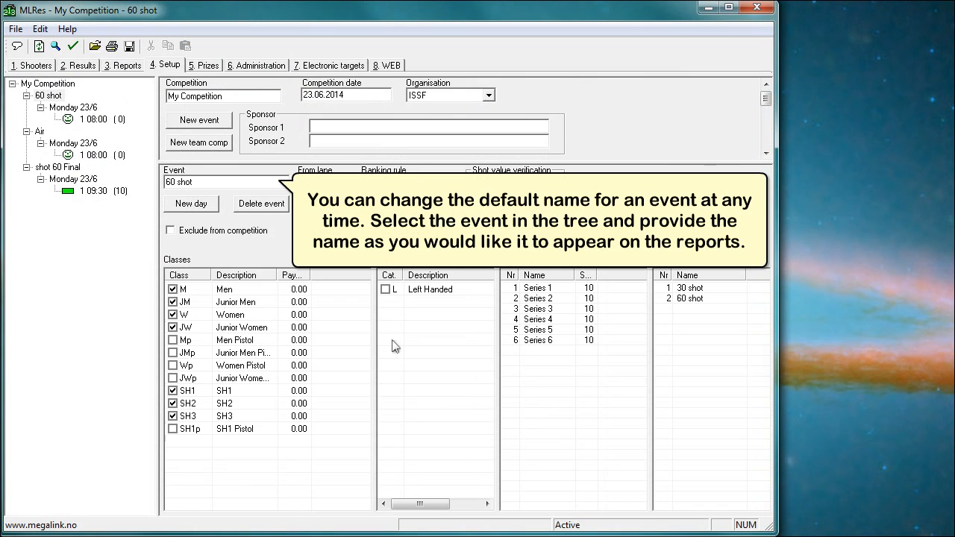
# Rename the 60 shot event to 60 shot MEN and verify the competition data again.
pyautogui.write('MEN')
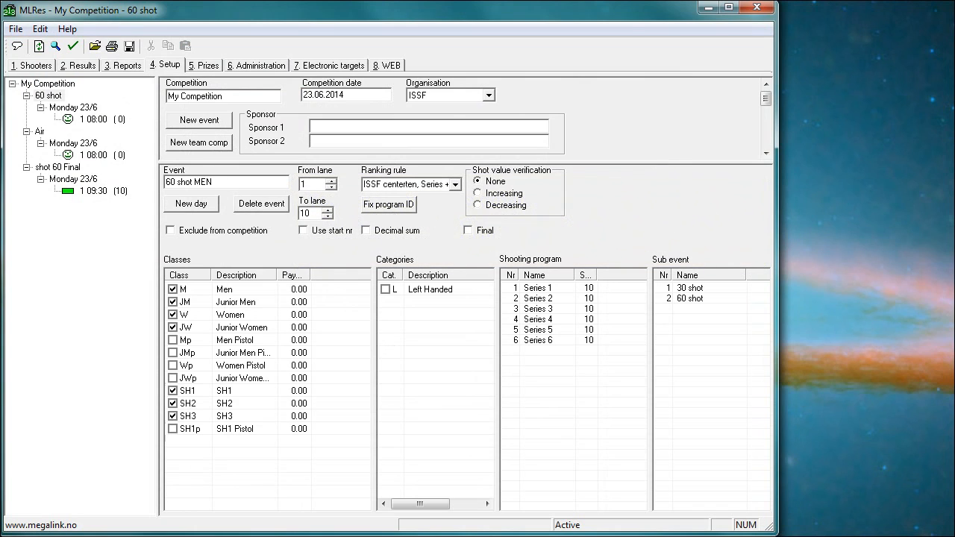
pyautogui.press('Return')
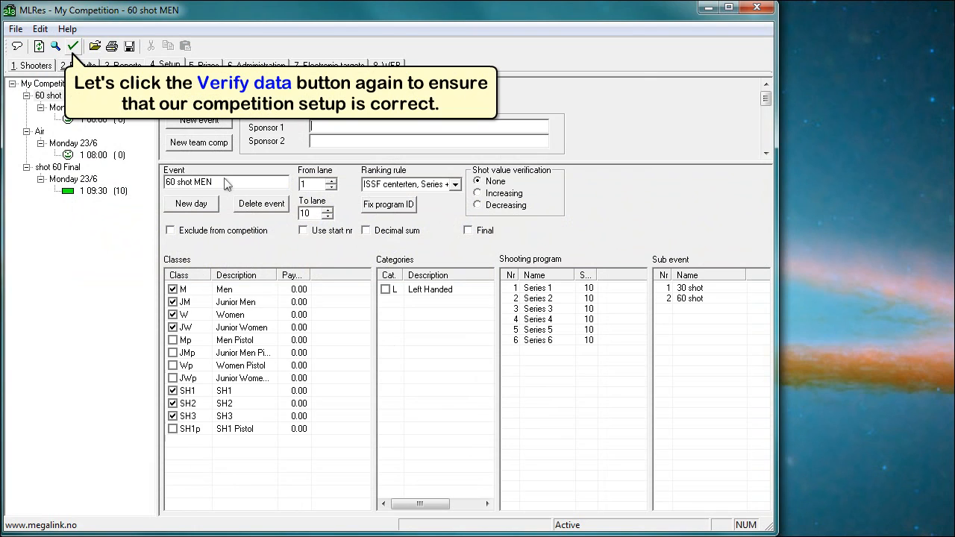
pyautogui.click(72, 47)
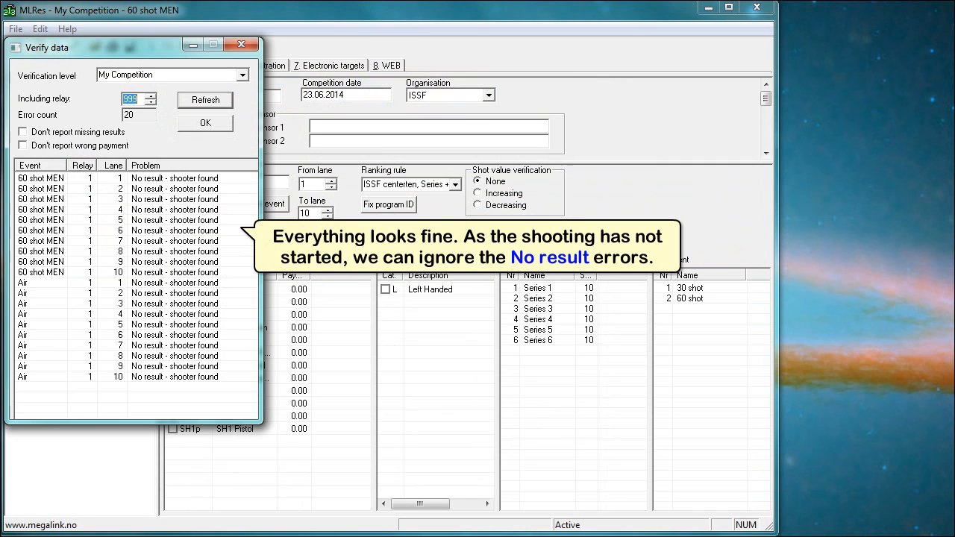
pyautogui.click(196, 124)
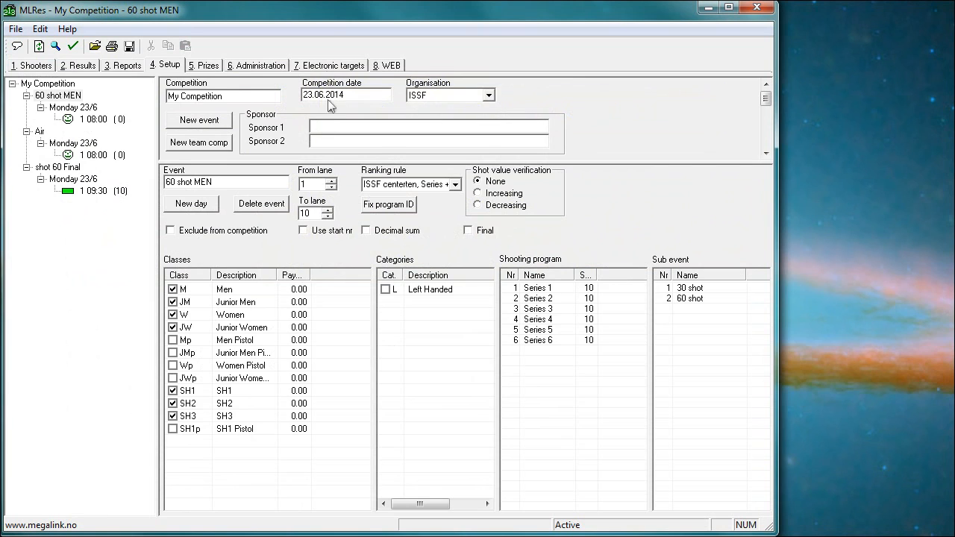
# Run an electronic target exchange and examine the shot results of the 60 shot MEN relay.
pyautogui.click(329, 66)
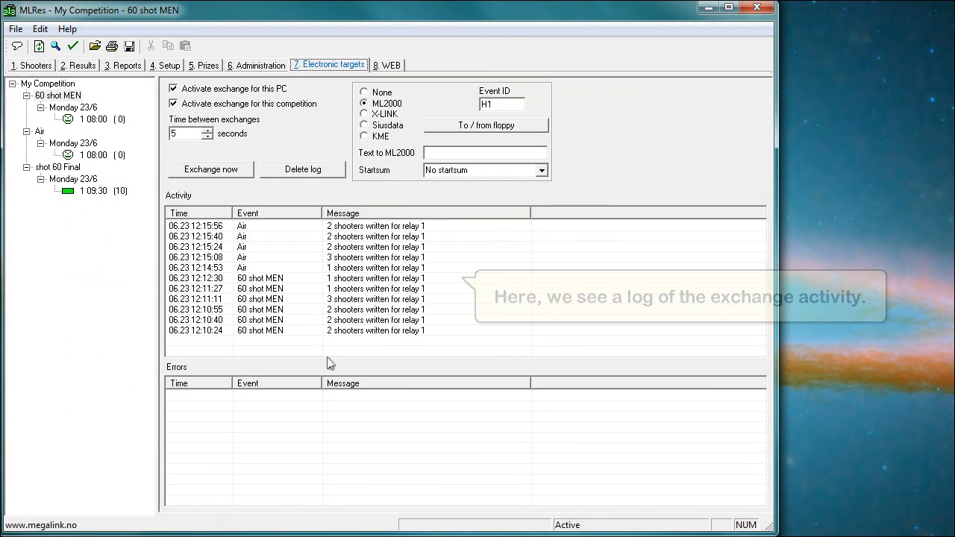
pyautogui.click(215, 169)
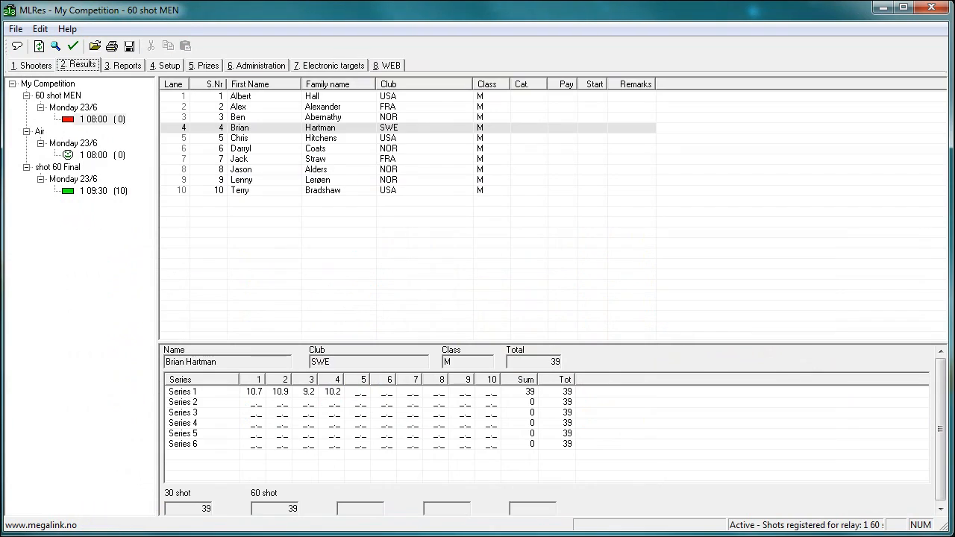
pyautogui.click(80, 67)
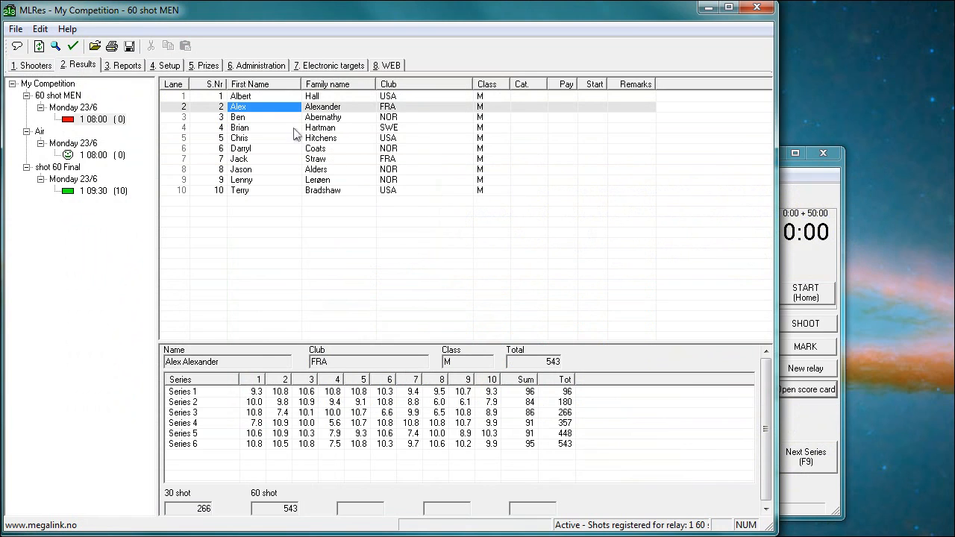
pyautogui.rightClick(237, 106)
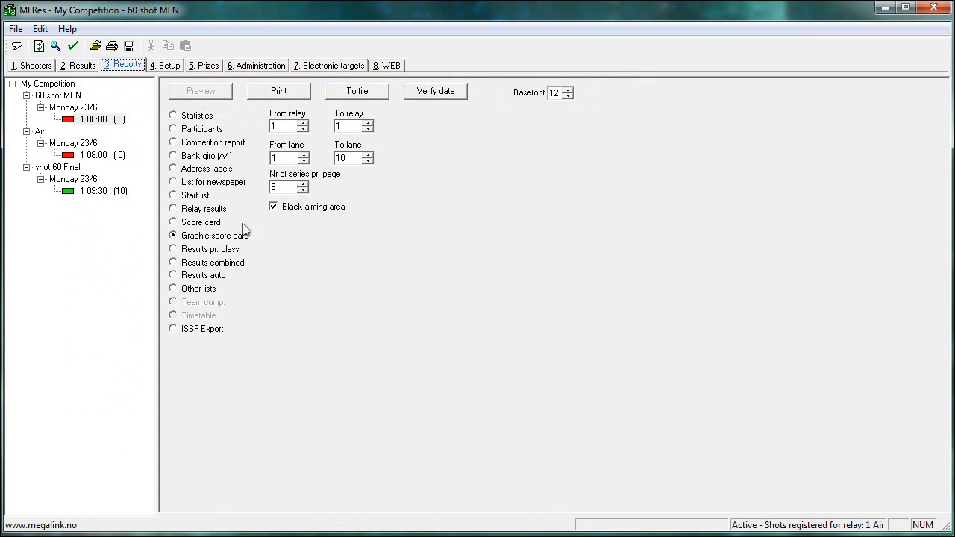
# Verify the competition data and preview the relay results, start list and Other lists reports.
pyautogui.click(73, 47)
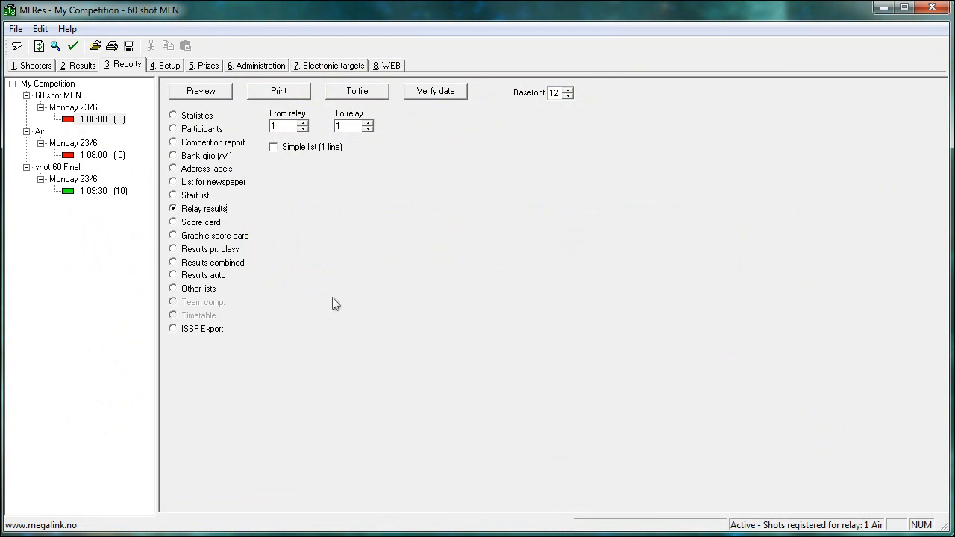
pyautogui.click(209, 91)
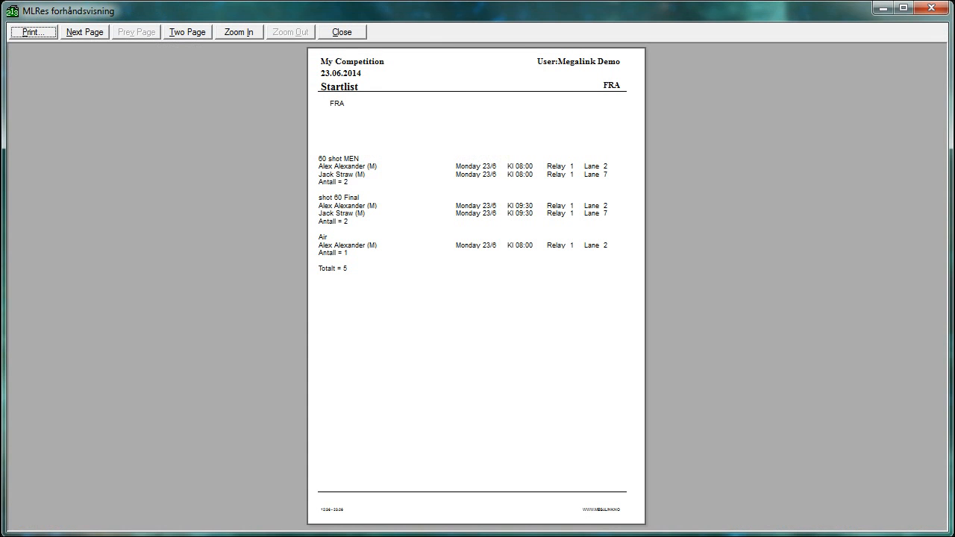
pyautogui.click(85, 32)
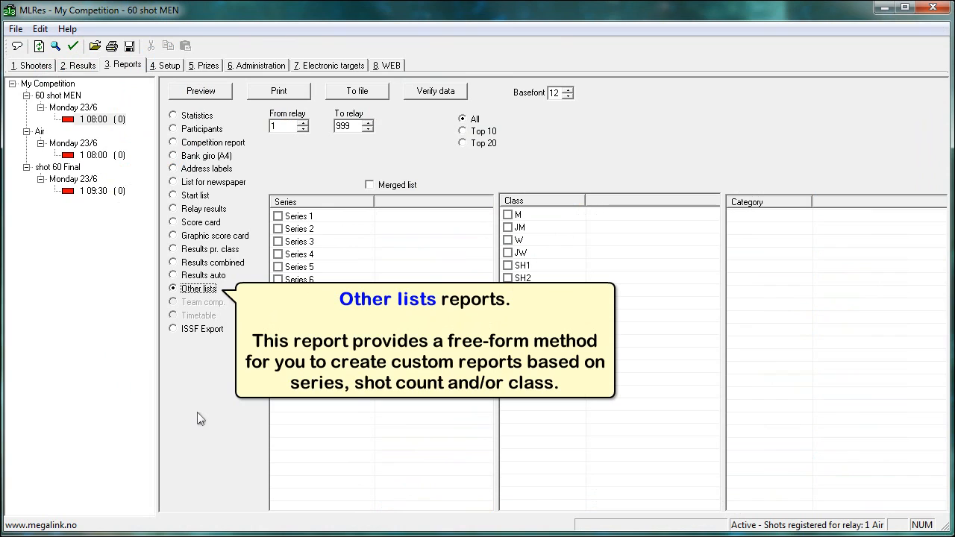
pyautogui.click(278, 292)
pyautogui.click(209, 95)
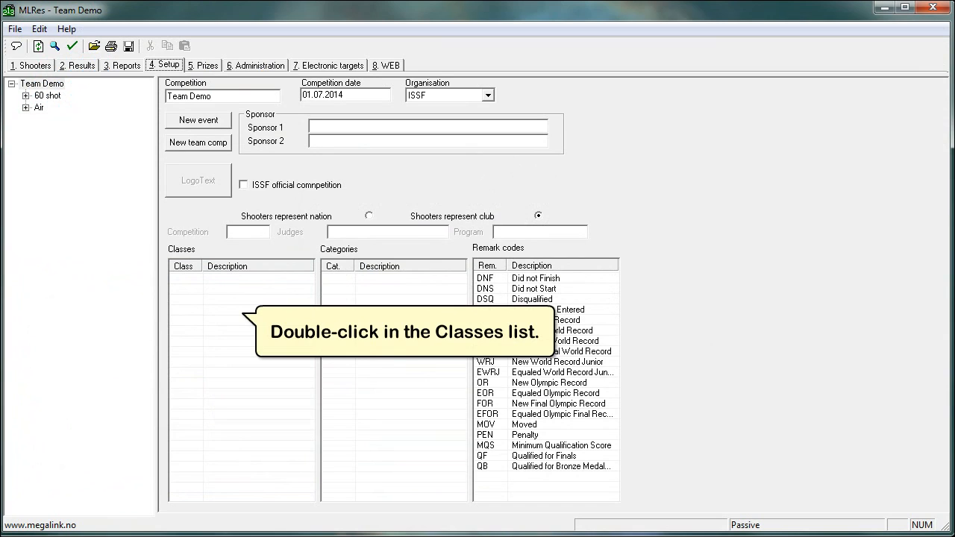
# Add class C (Collegiate) and categories S (Small Bore) and A (Air) to the Team Demo competition.
pyautogui.doubleClick(243, 314)
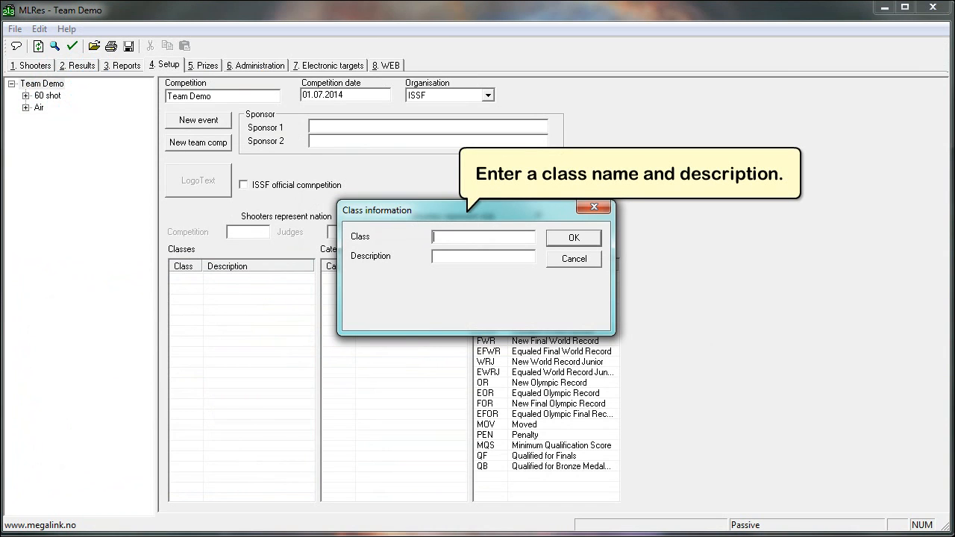
pyautogui.write('C')
pyautogui.press('Tab')
pyautogui.write('Collegiate')
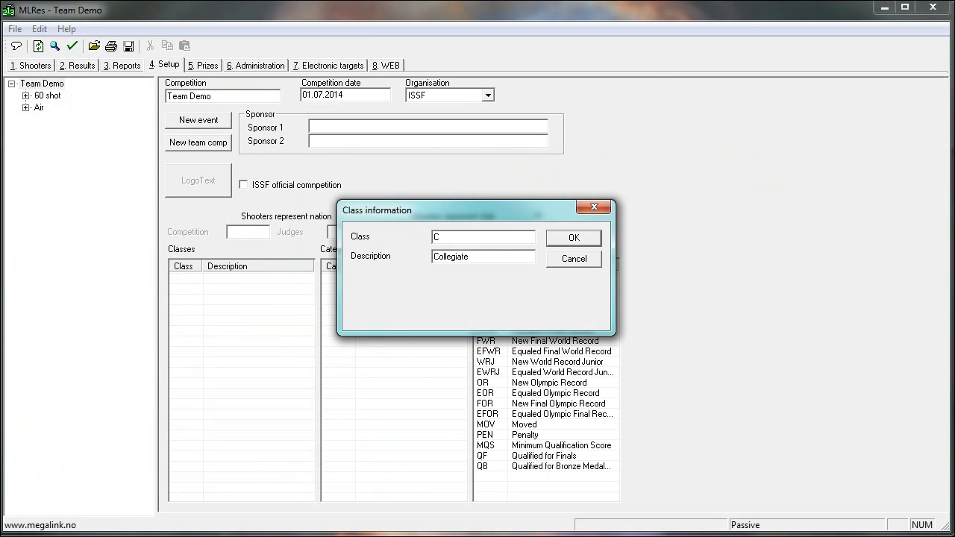
pyautogui.press('Return')
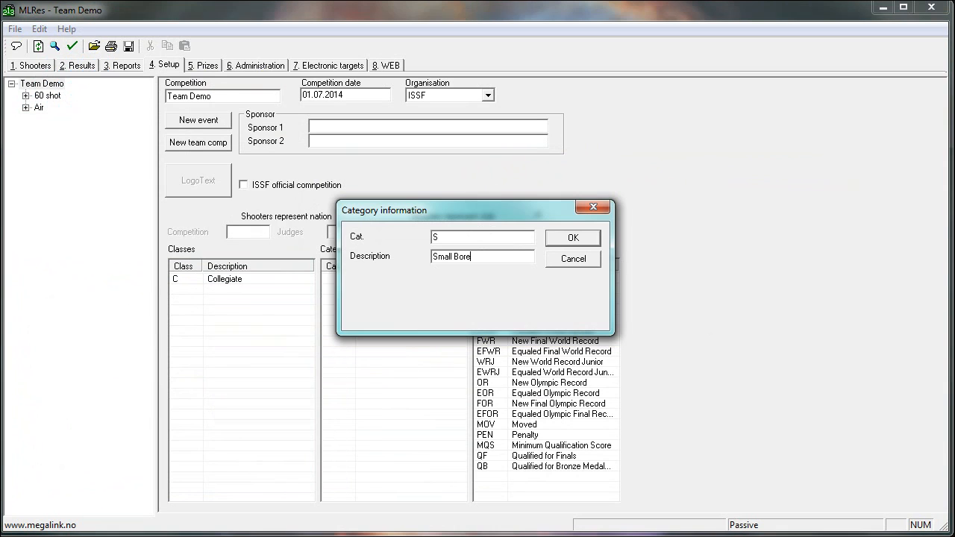
pyautogui.press('Return')
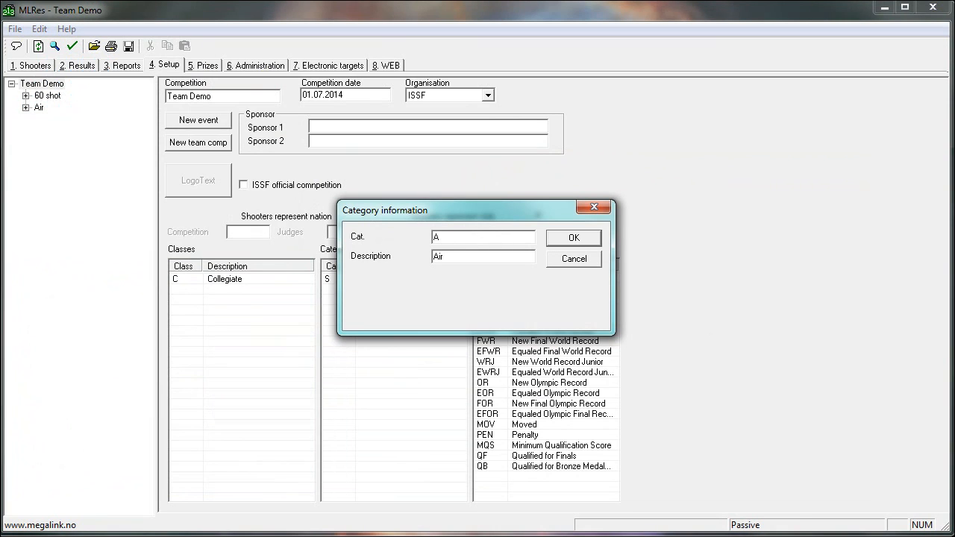
pyautogui.press('Return')
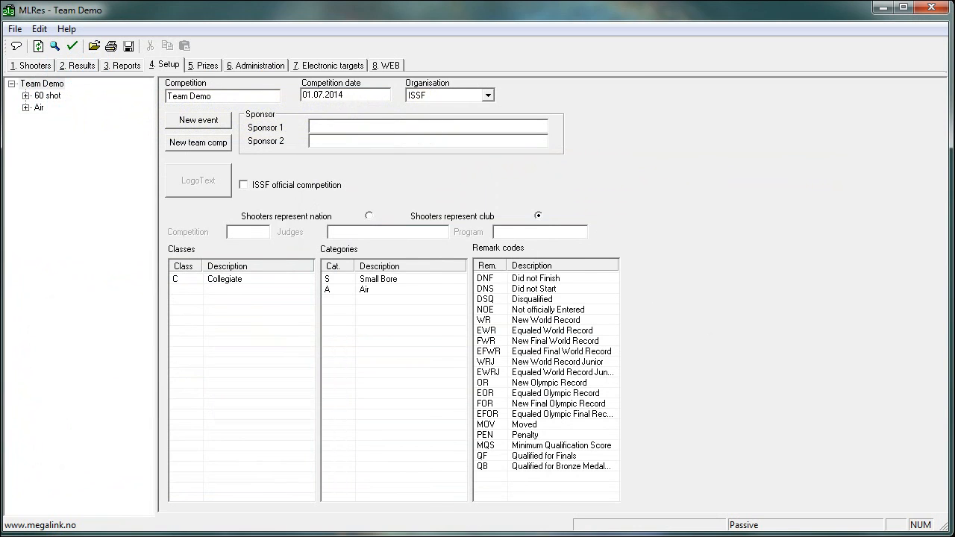
# Set up the 60 shot event for class C, category S and lanes 1 to 20, and activate exchange for this competition.
pyautogui.click(48, 96)
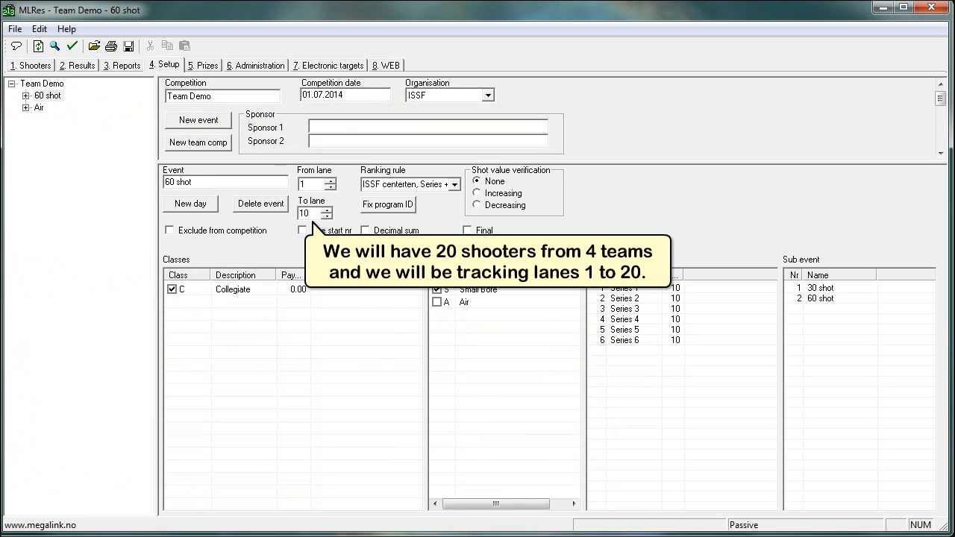
pyautogui.click(326, 210)
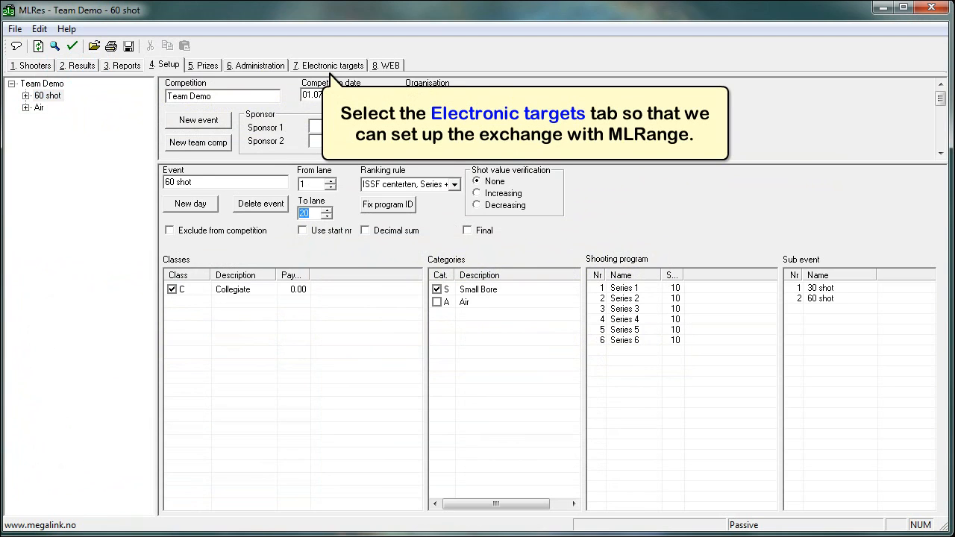
pyautogui.click(333, 66)
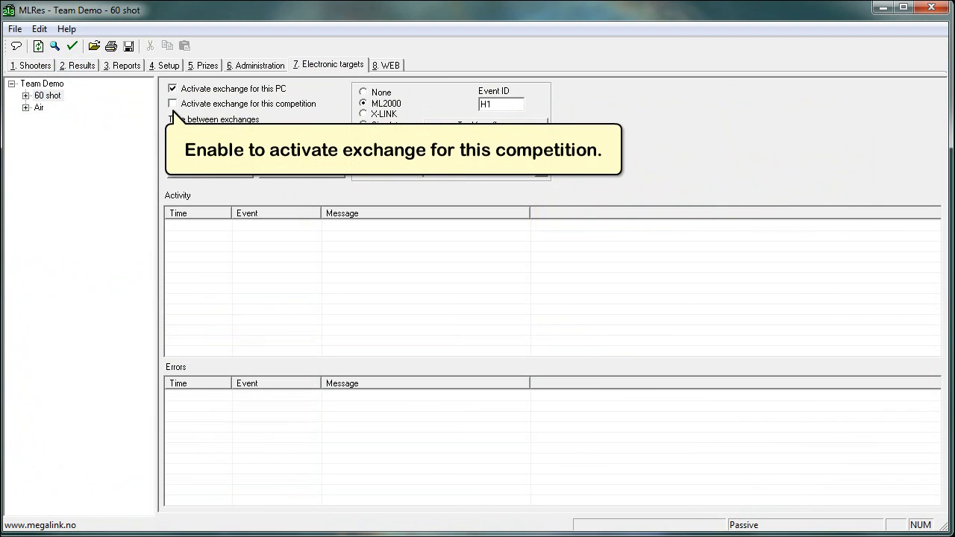
pyautogui.click(173, 104)
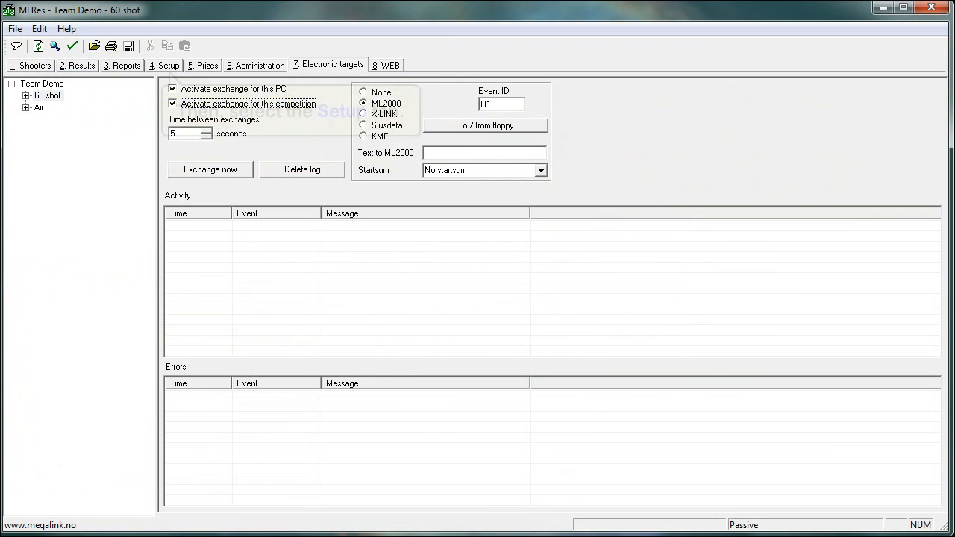
# Create a team competition in Team Demo named Team Event with 5 shooters per team.
pyautogui.click(168, 64)
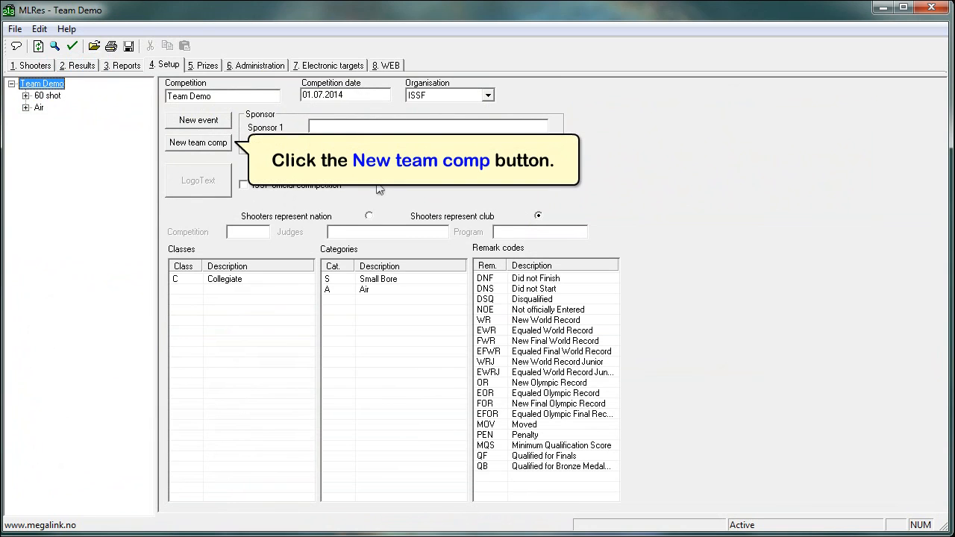
pyautogui.click(197, 142)
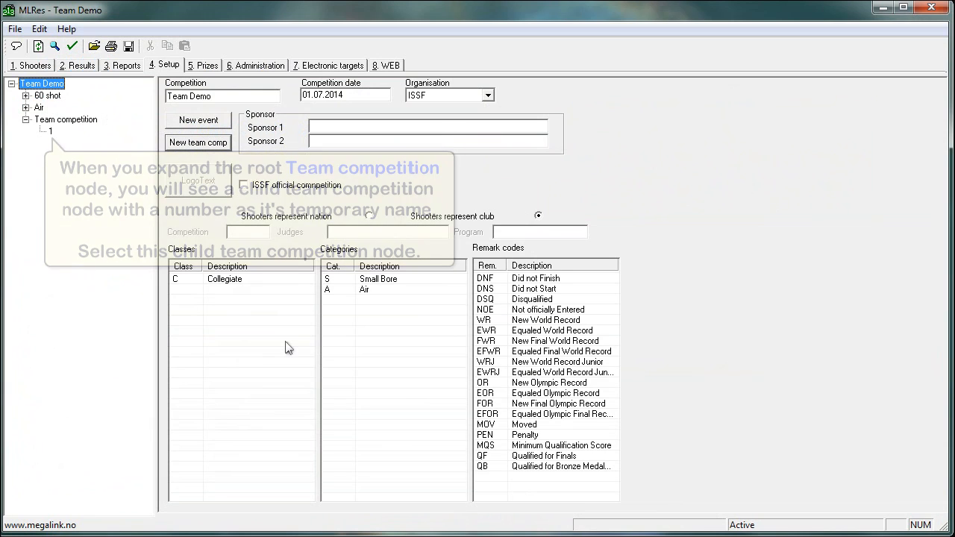
pyautogui.click(50, 132)
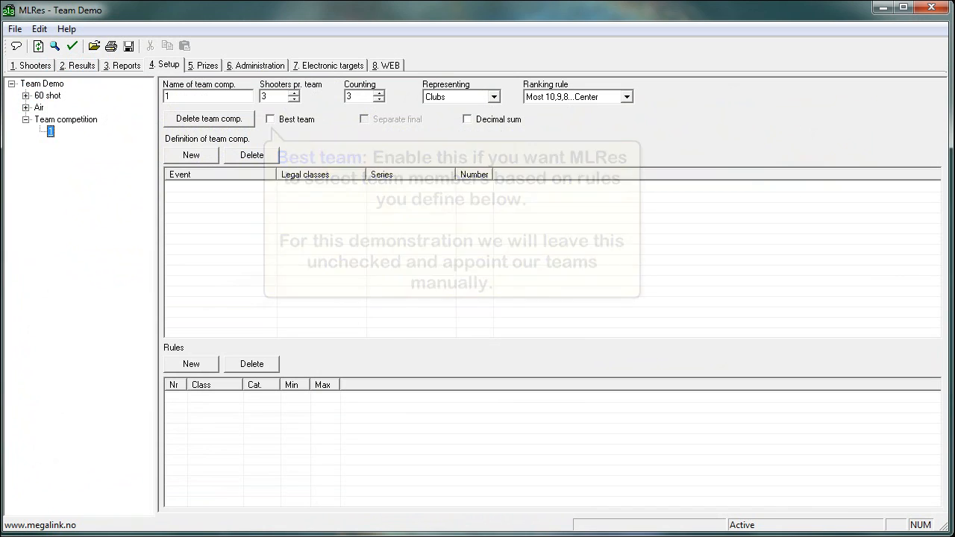
pyautogui.doubleClick(167, 96)
pyautogui.write('Team Event')
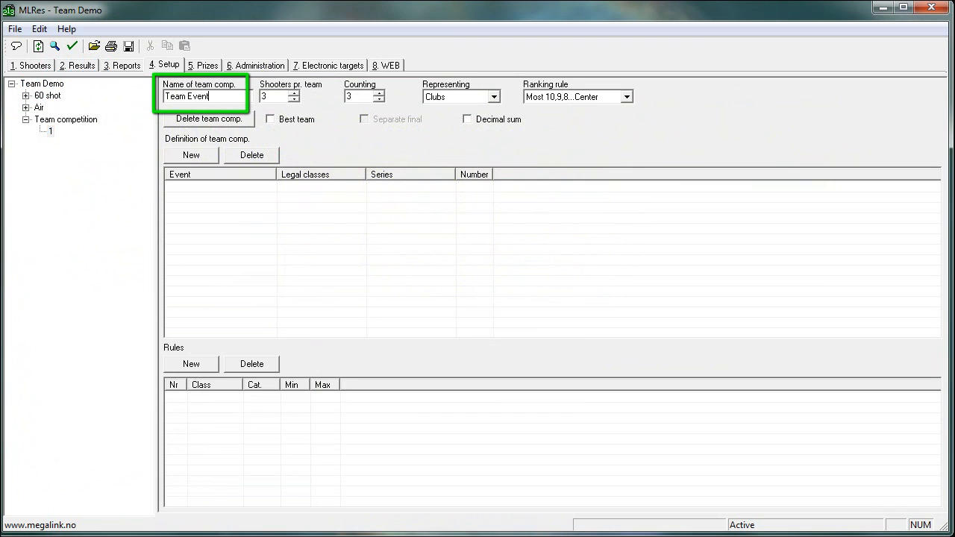
pyautogui.press('Tab')
pyautogui.write('5')
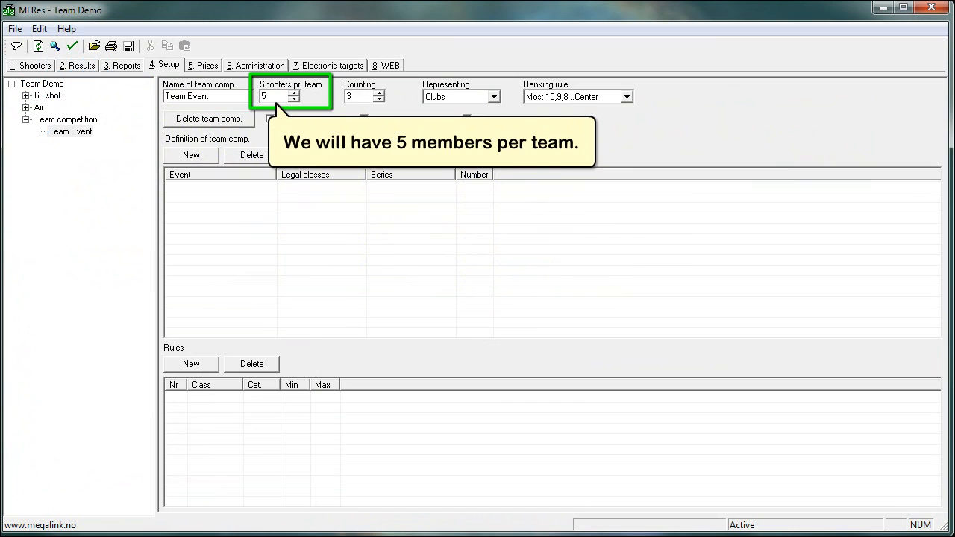
# Set the counting shooters of Team Event to 4 and add a definition row with 60 shot as the source event.
pyautogui.press('Tab')
pyautogui.write('4')
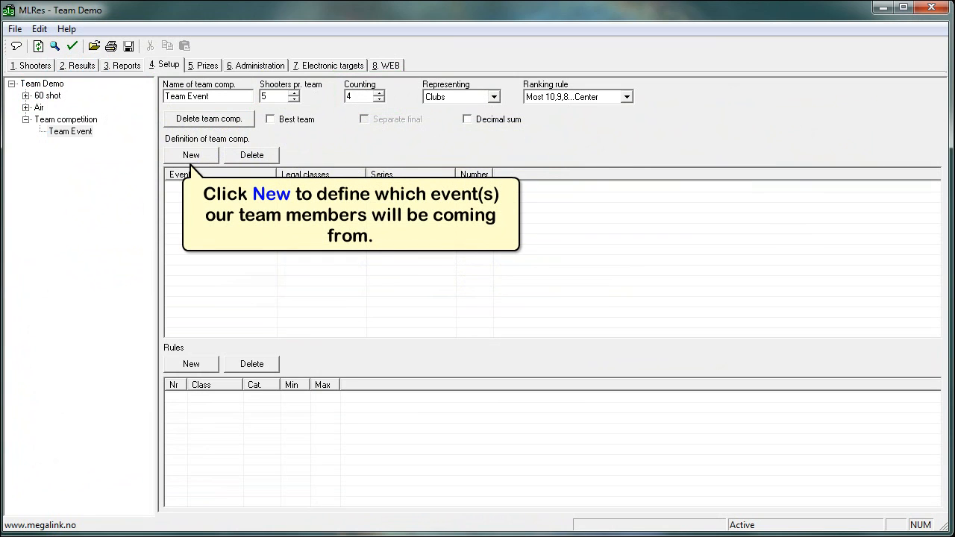
pyautogui.click(207, 153)
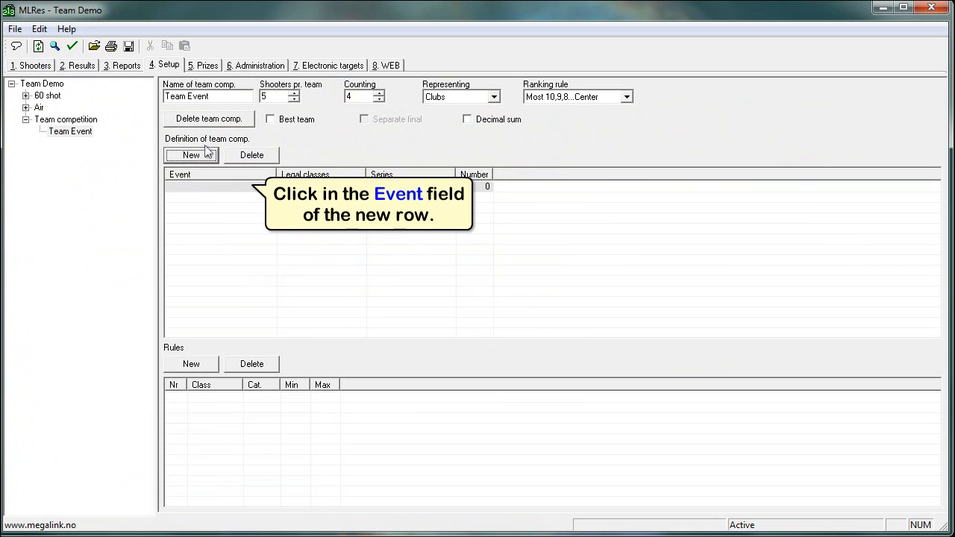
pyautogui.click(239, 186)
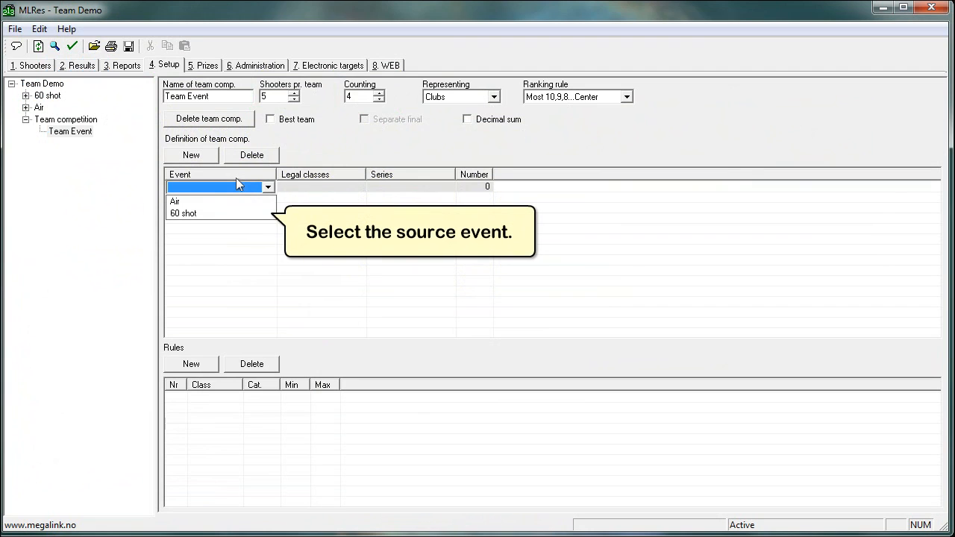
pyautogui.click(231, 213)
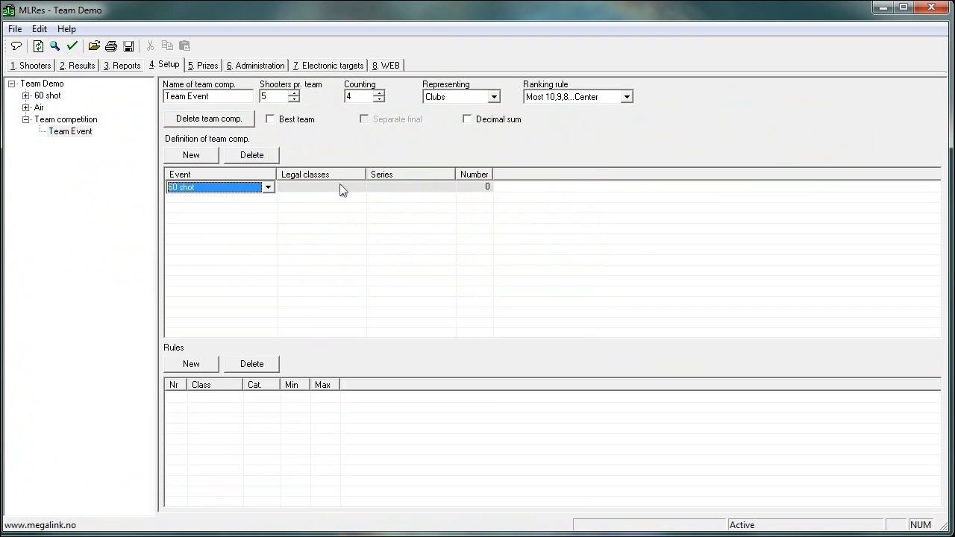
# Complete the 60 shot definition row with legal class C, series 60 shot and number 5.
pyautogui.click(341, 187)
pyautogui.click(284, 202)
pyautogui.click(411, 187)
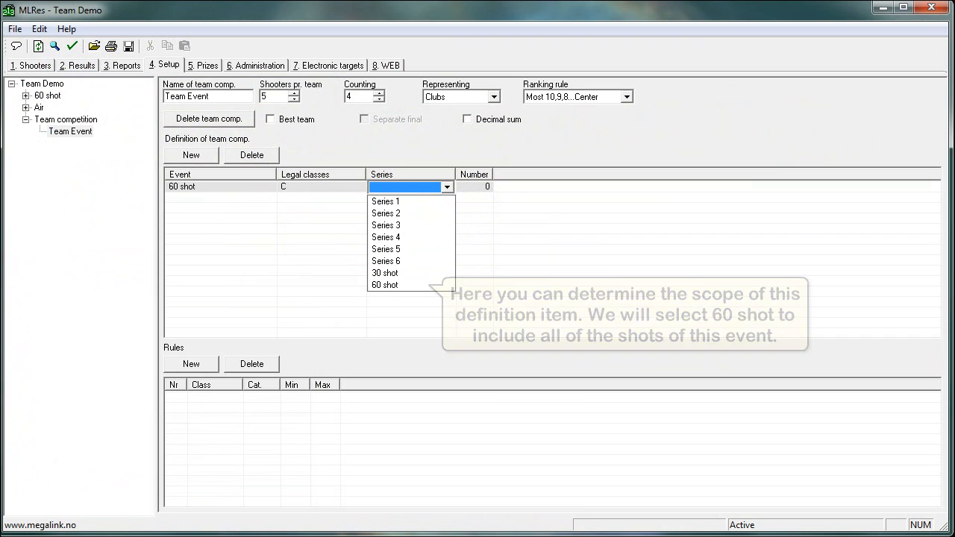
pyautogui.click(386, 285)
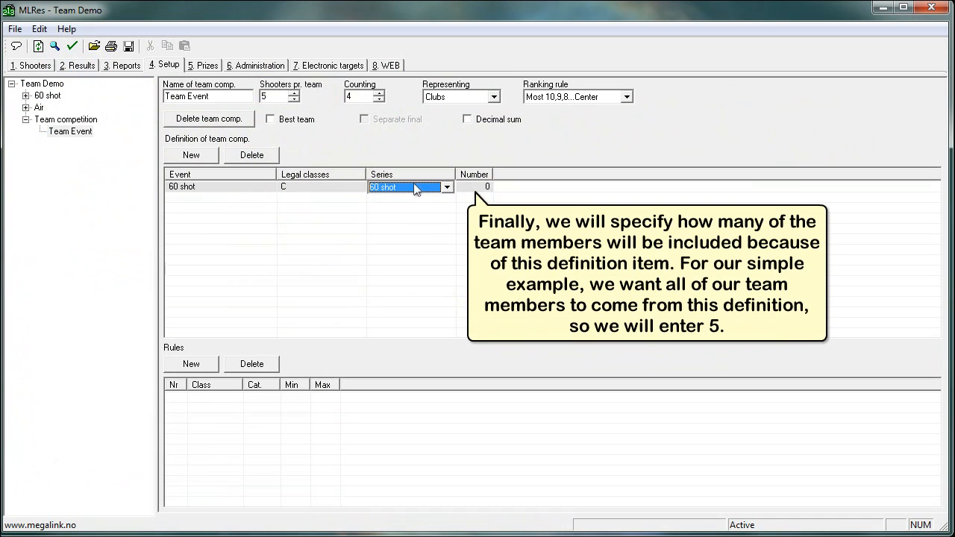
pyautogui.click(468, 188)
pyautogui.write('5')
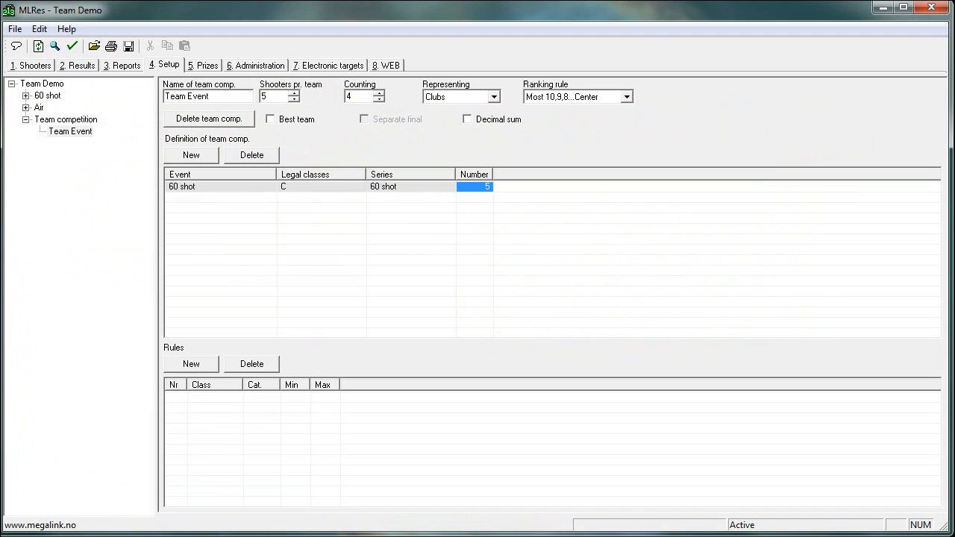
pyautogui.click(241, 252)
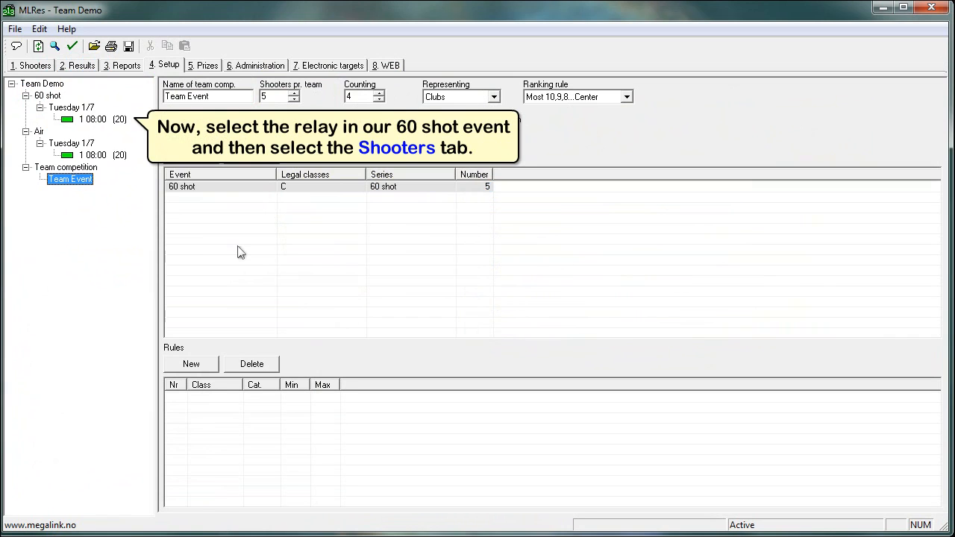
# Enroll the university club shooters in the 60 shot relay on lanes 1 to 20 with class C.
pyautogui.click(93, 119)
pyautogui.click(31, 66)
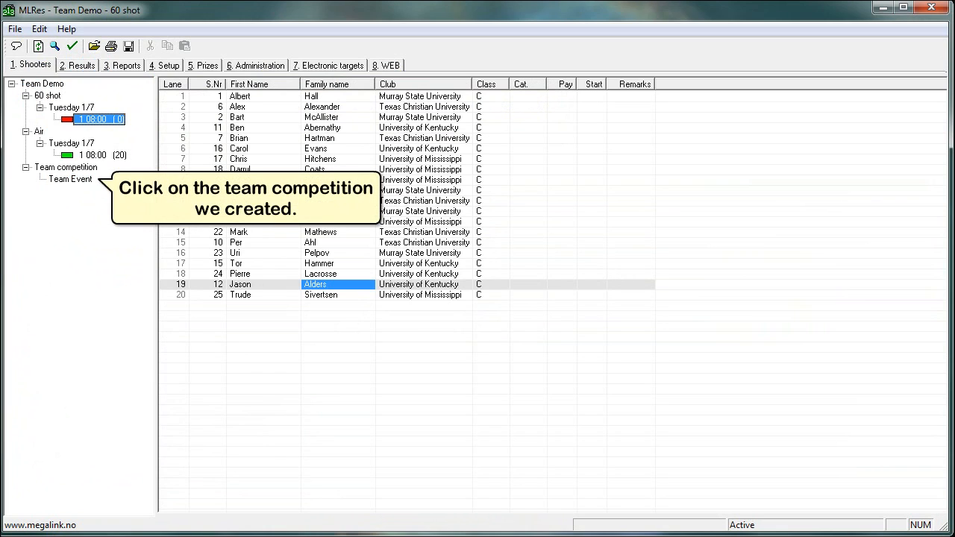
# Create a Murray State University team in Team Event and assign the club's first listed shooter as member 1.
pyautogui.click(70, 179)
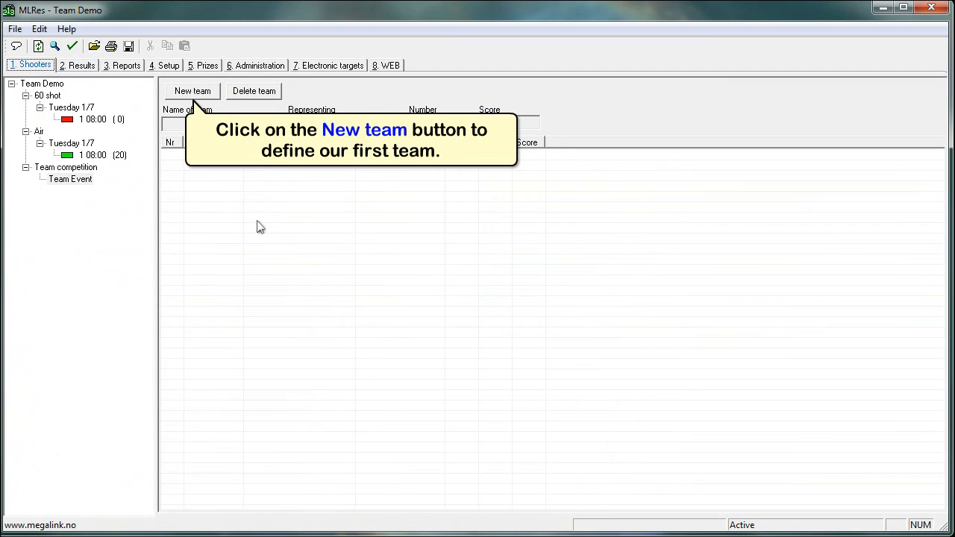
pyautogui.click(193, 95)
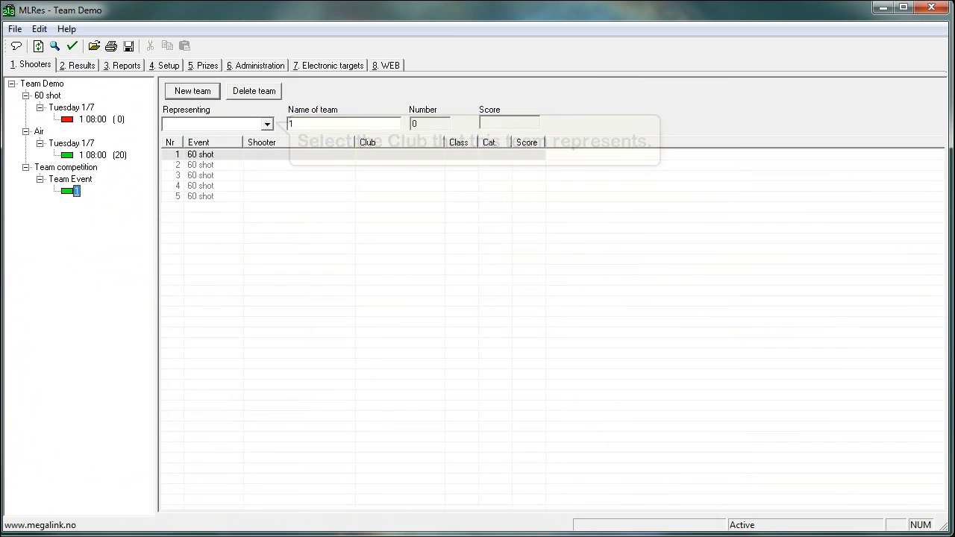
pyautogui.click(267, 125)
pyautogui.click(243, 138)
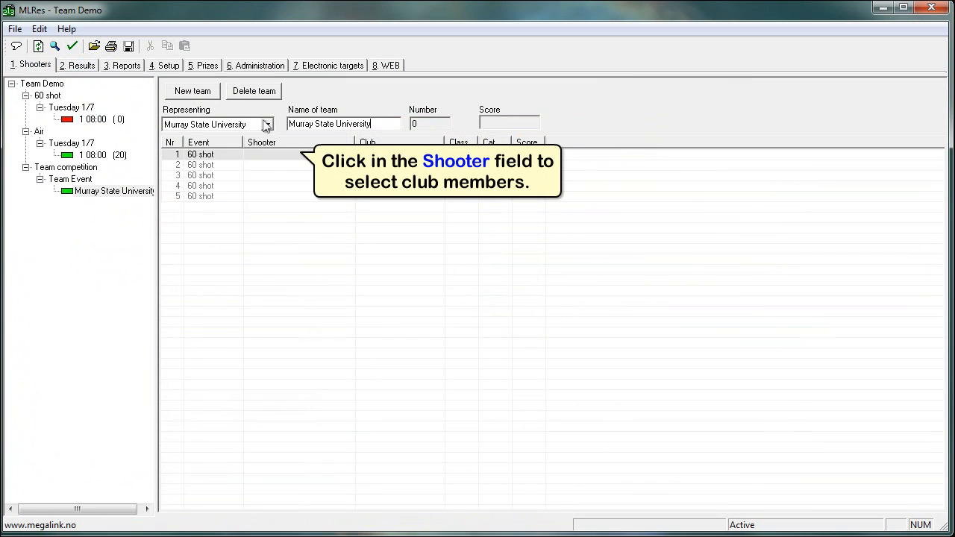
pyautogui.click(307, 153)
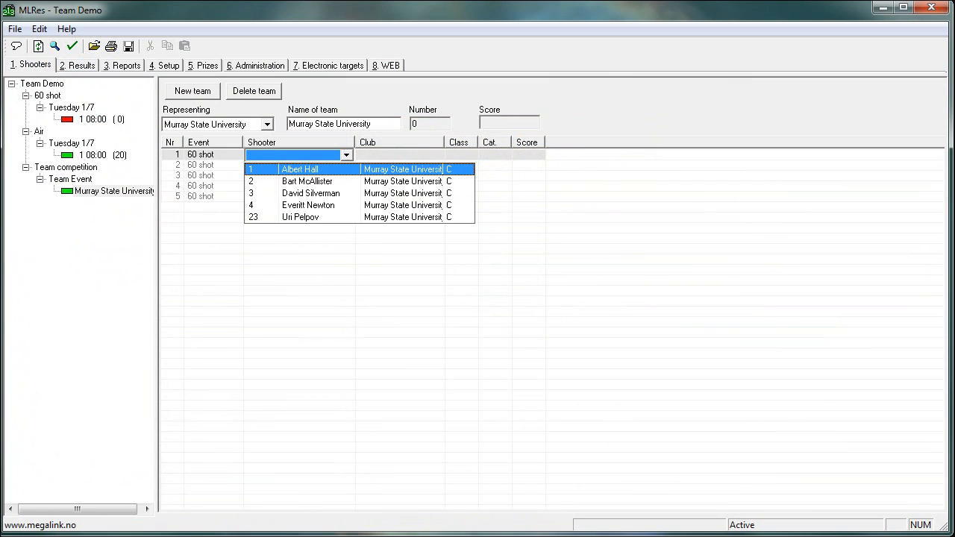
pyautogui.click(333, 168)
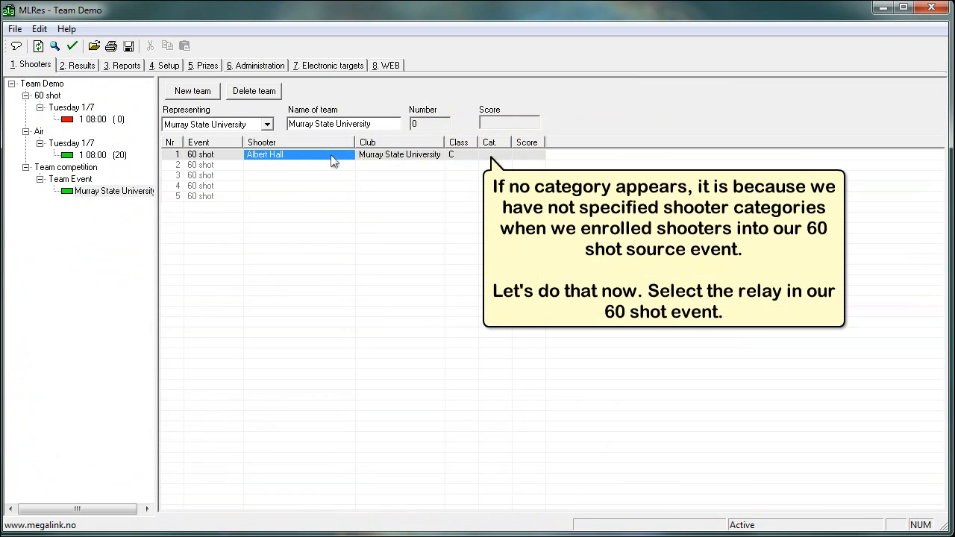
# Assign category S to all the shooters in the 60 shot relay.
pyautogui.click(113, 119)
pyautogui.click(520, 296)
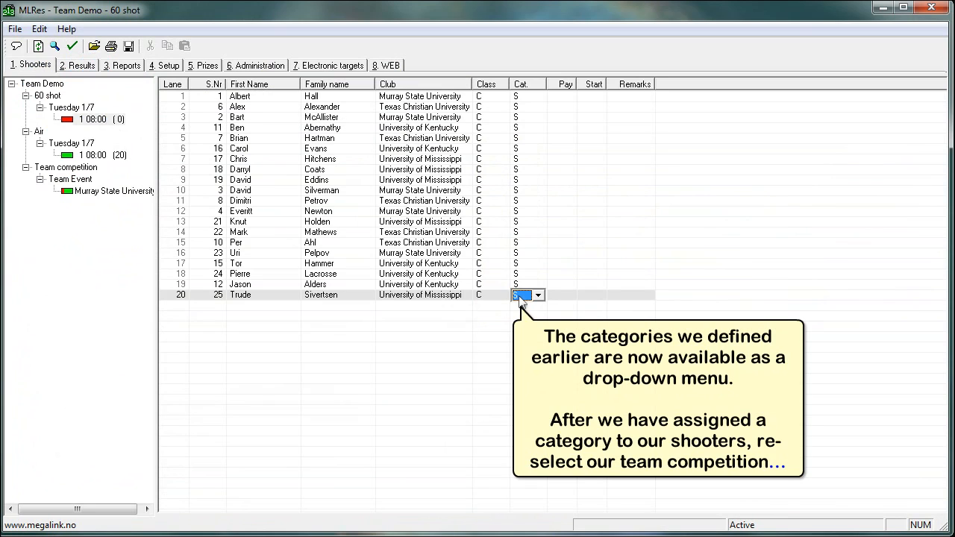
# Fill the Murray State University team and create five-member teams for Texas Christian University, University of Kentucky and University of Mississippi.
pyautogui.click(97, 192)
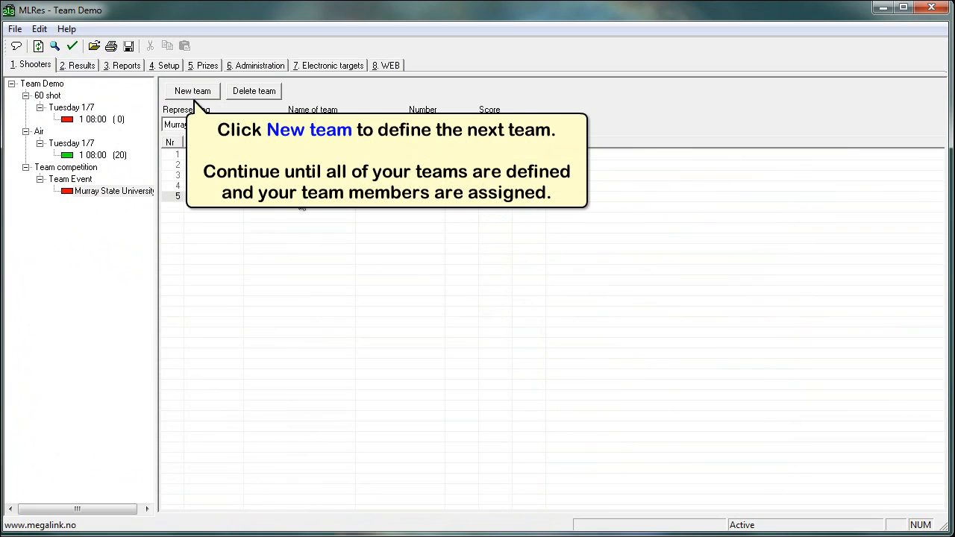
pyautogui.click(194, 96)
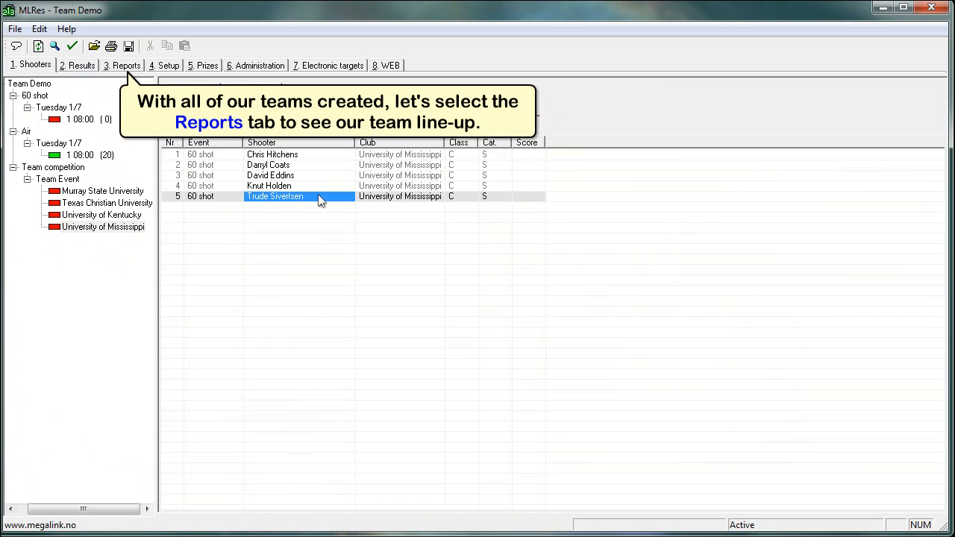
# Preview the Team comp. report for Team Event to check the team line-up.
pyautogui.click(130, 67)
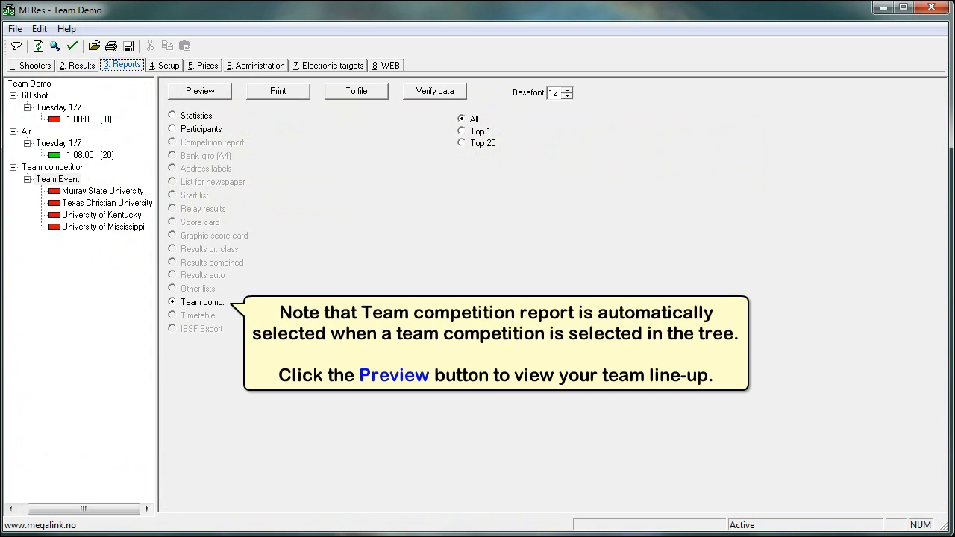
pyautogui.click(199, 93)
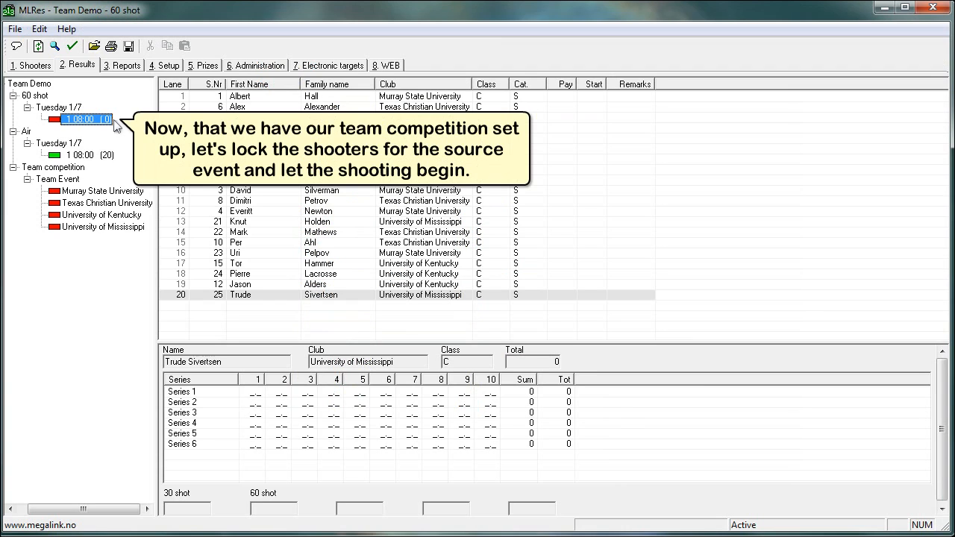
# Lock the shooters of the 60 shot relay, and lock its results once the shooting is finished.
pyautogui.click(352, 235)
pyautogui.rightClick(435, 236)
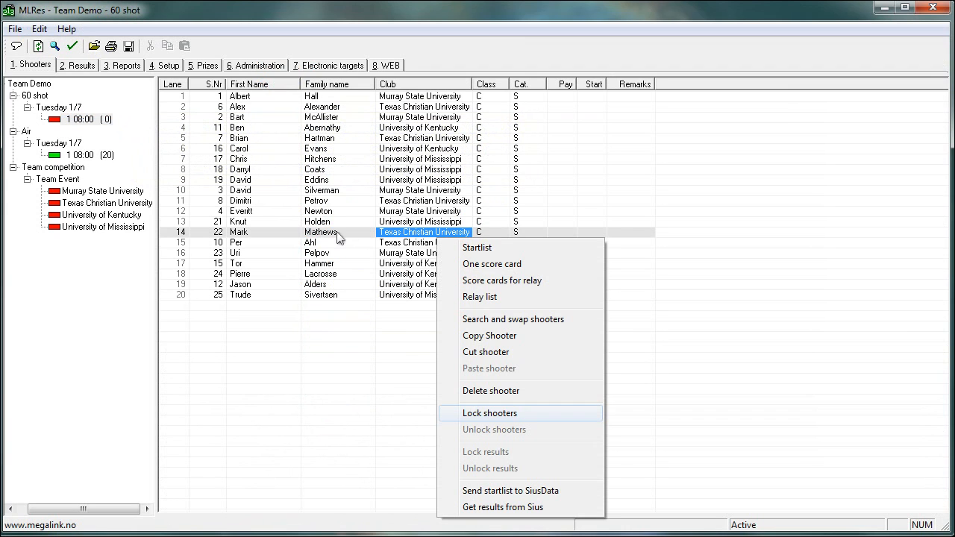
pyautogui.click(517, 412)
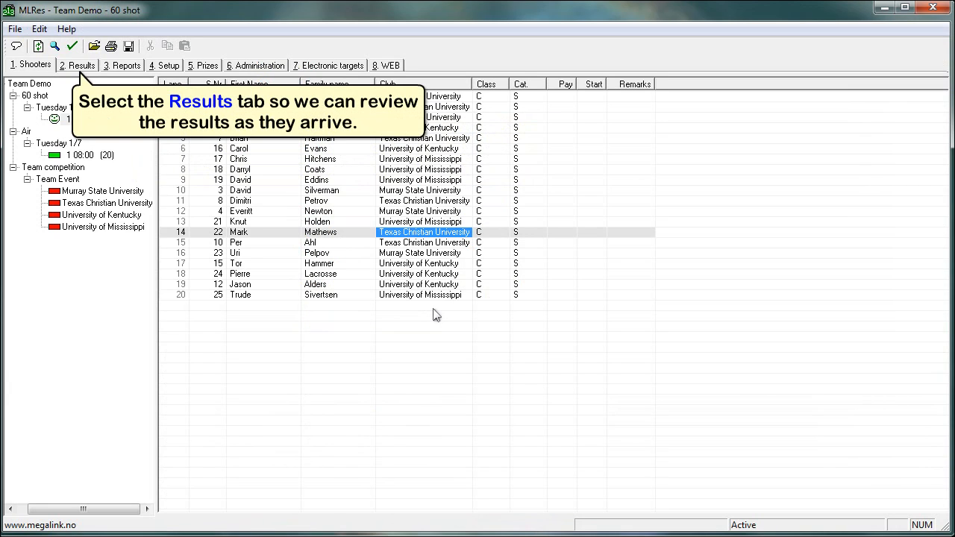
pyautogui.click(77, 68)
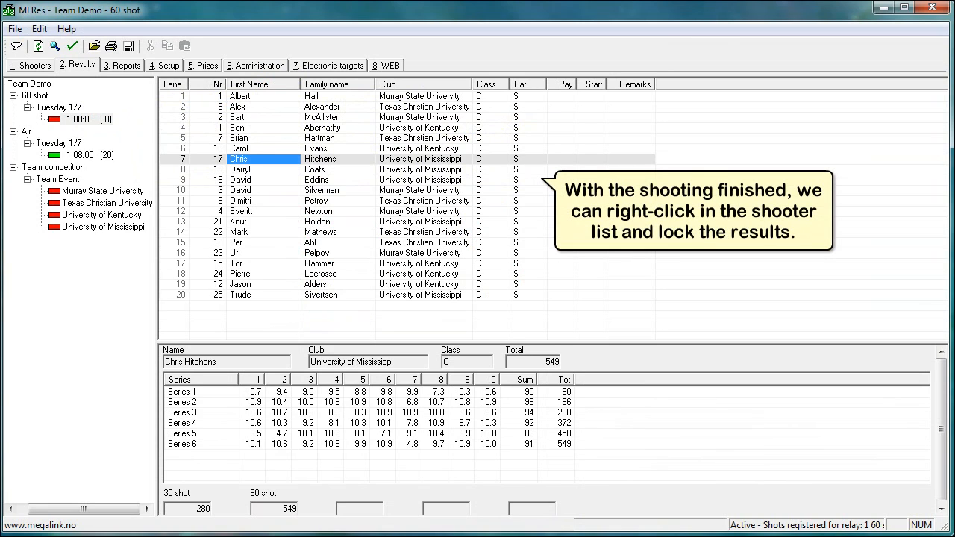
pyautogui.rightClick(345, 180)
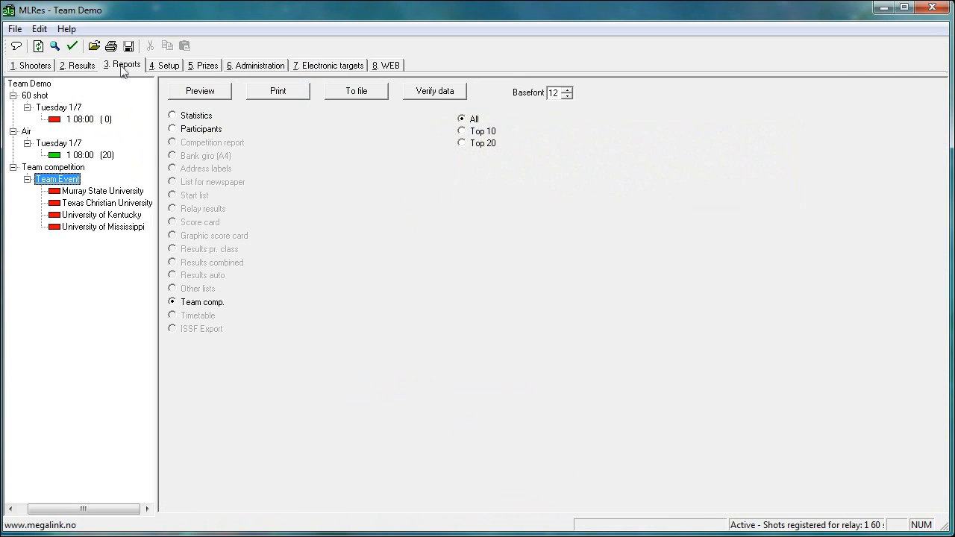
# Verify the Team Demo data and preview the final Team comp. report for Team Event.
pyautogui.click(436, 91)
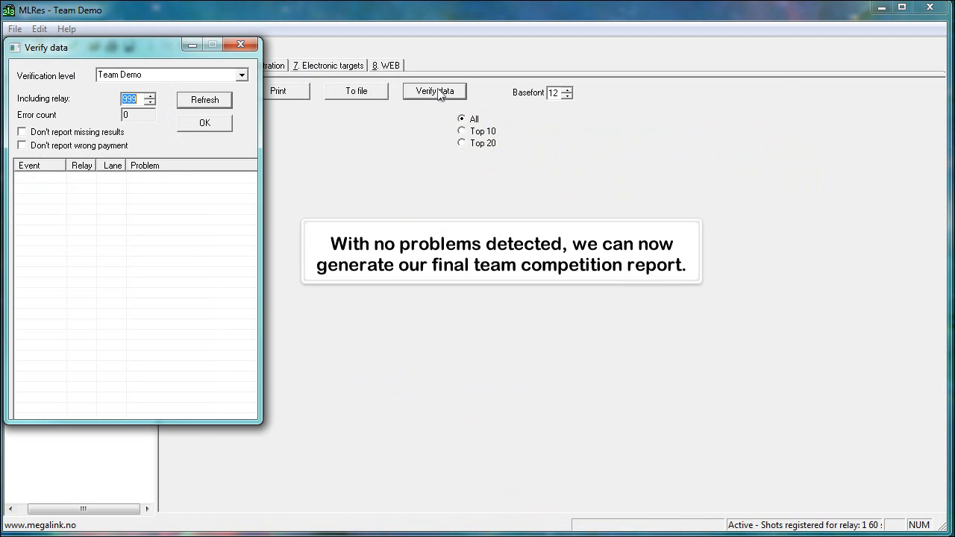
pyautogui.click(214, 124)
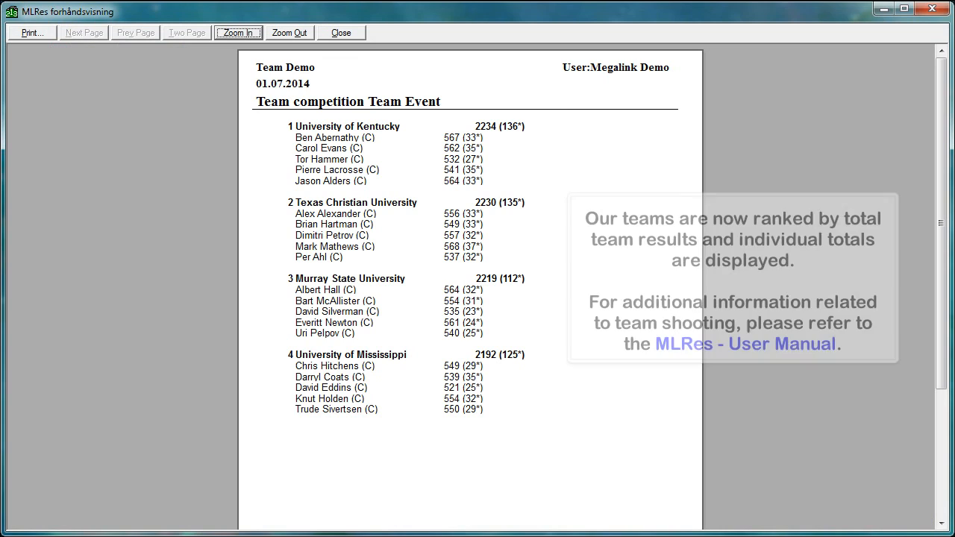